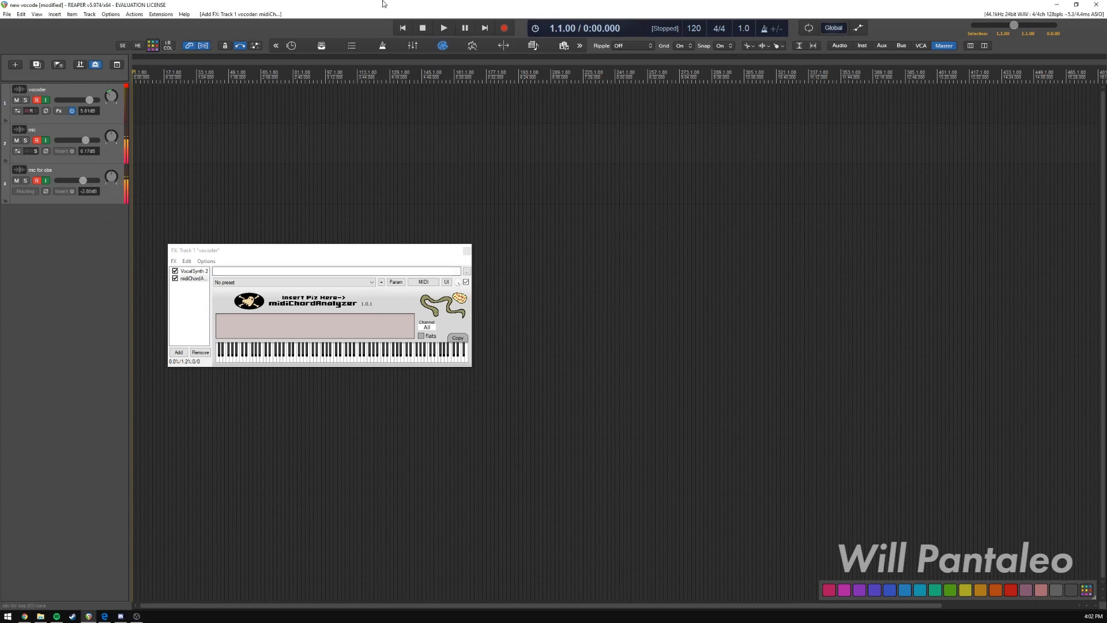
{"action": "left_click_drag", "start_coordinate": [358, 252], "coordinate": [400, 252]}
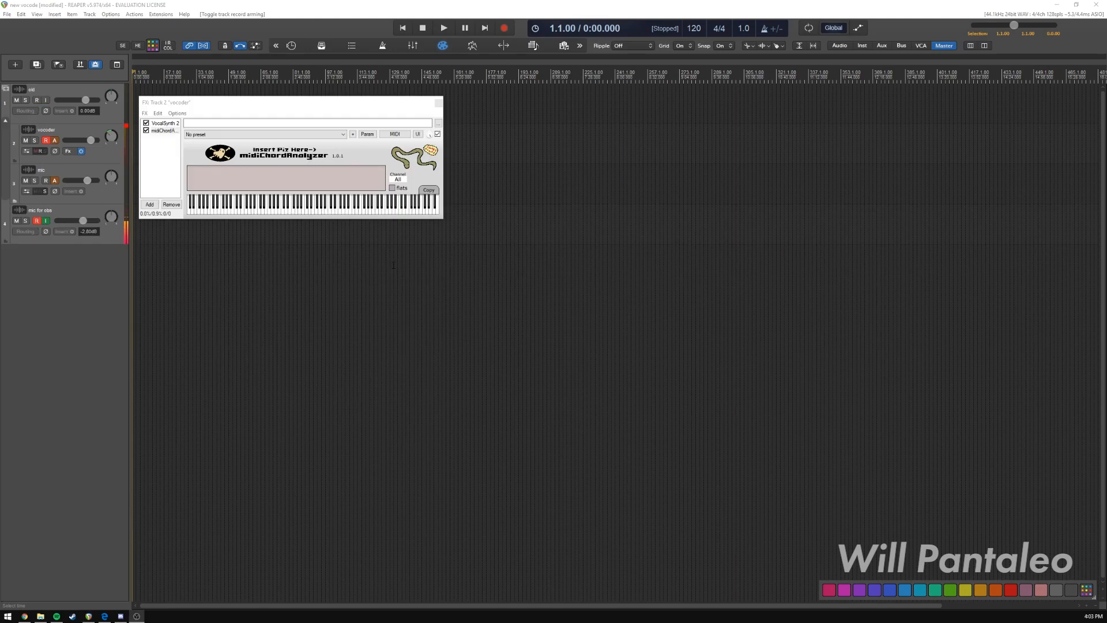
Switch to the browser and check VocalSynth 2's purchase options and trial download page on the iZotope site, then close the browser.
{"action": "left_click", "coordinate": [24, 614]}
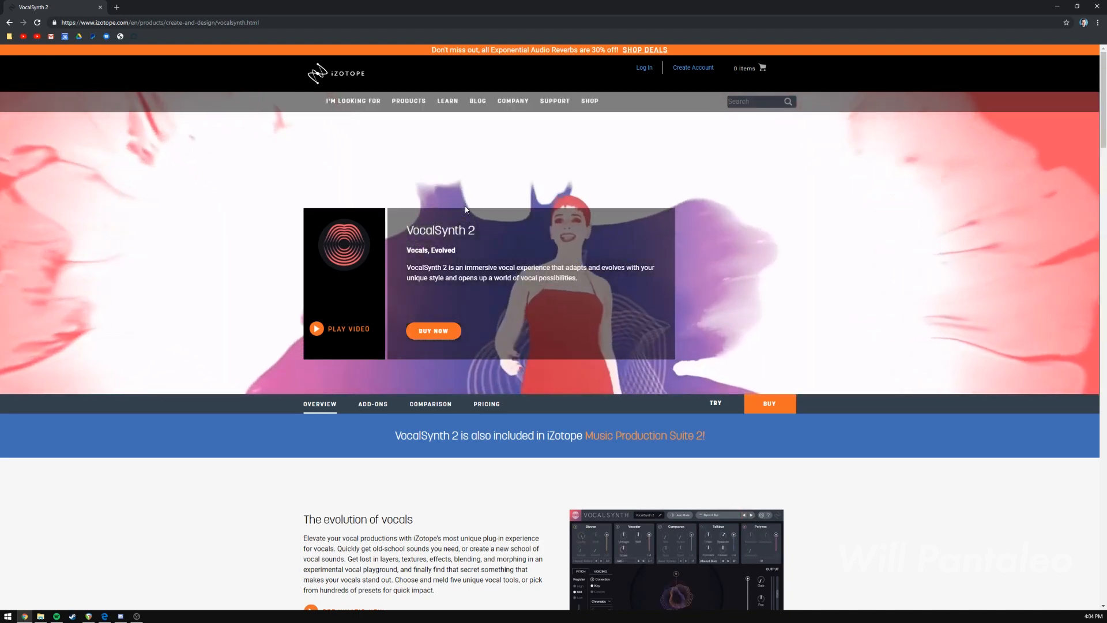
{"action": "left_click", "coordinate": [767, 405]}
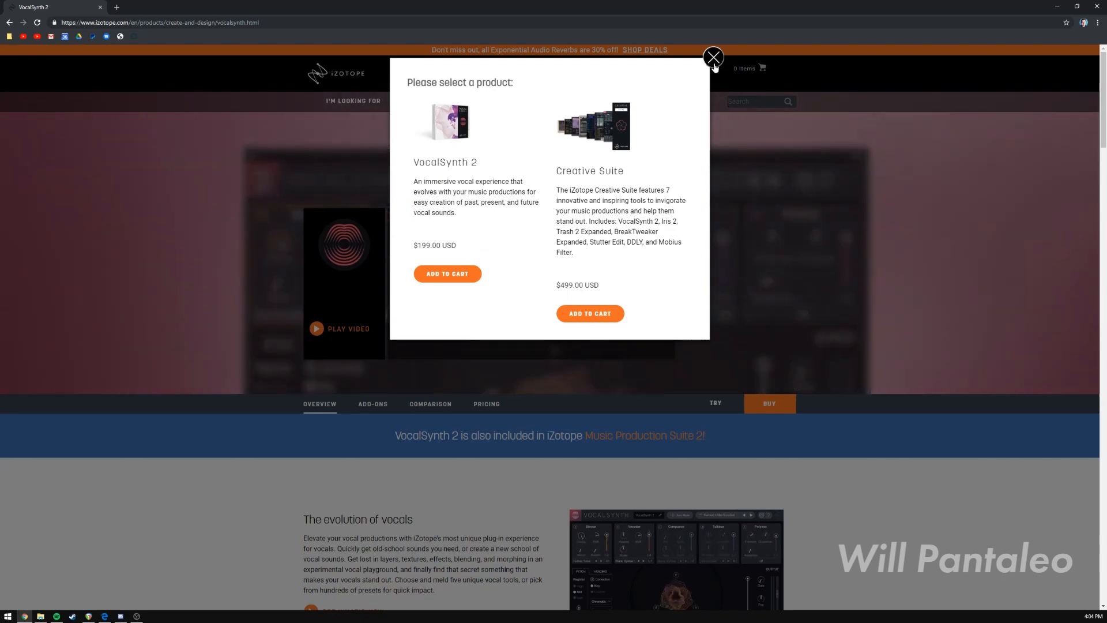
{"action": "left_click", "coordinate": [713, 57]}
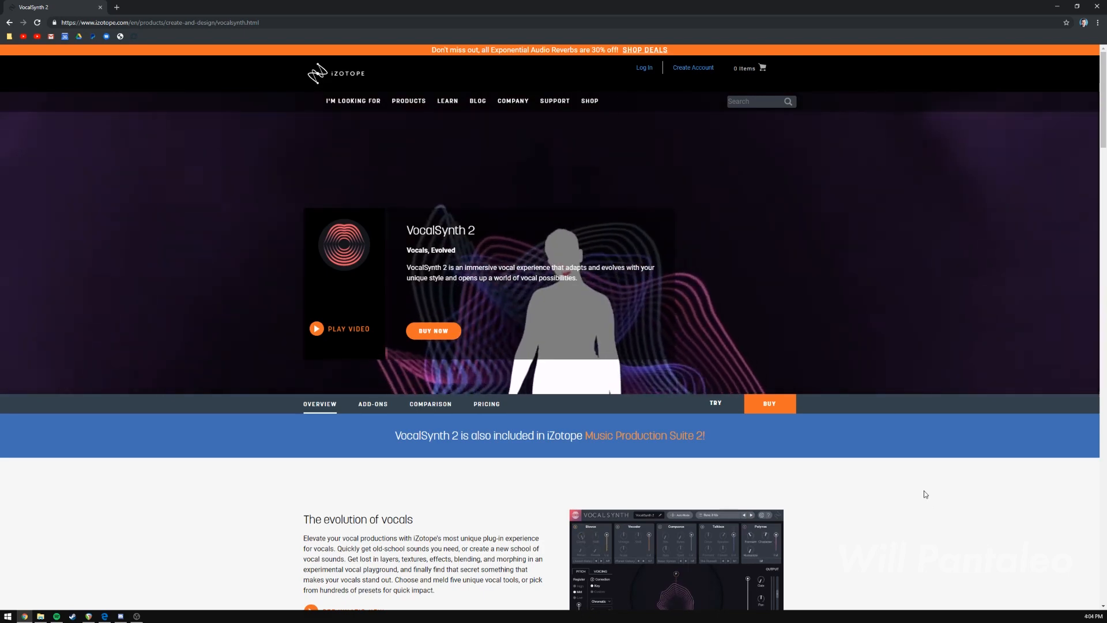
{"action": "scroll", "coordinate": [604, 399], "scroll_direction": "down", "scroll_amount": 3}
{"action": "scroll", "coordinate": [726, 432], "scroll_direction": "up", "scroll_amount": 3}
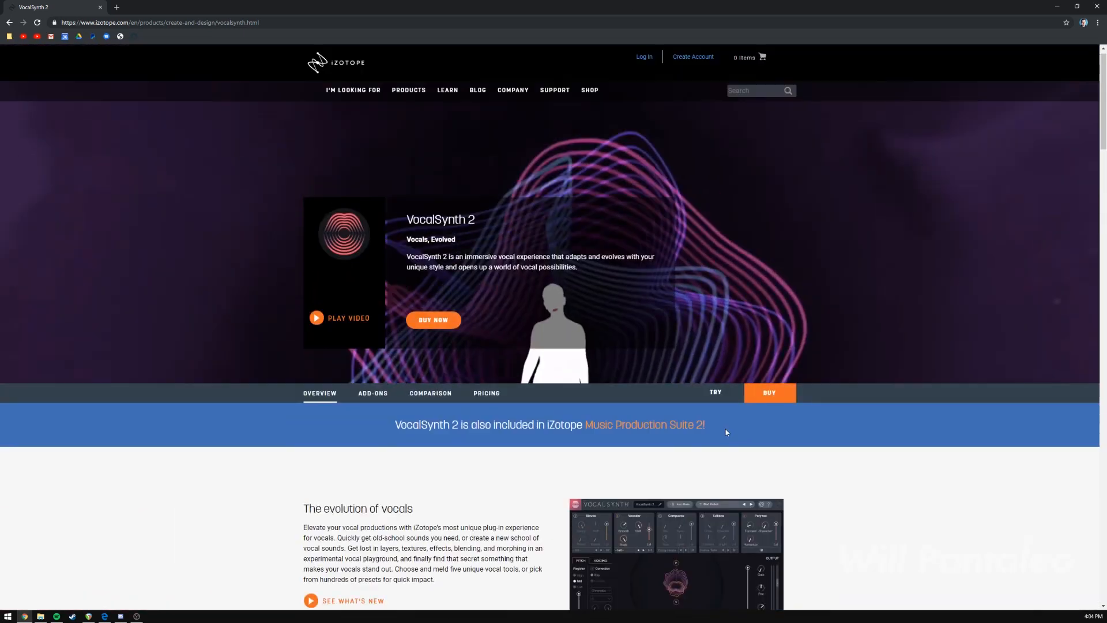
{"action": "left_click", "coordinate": [715, 402]}
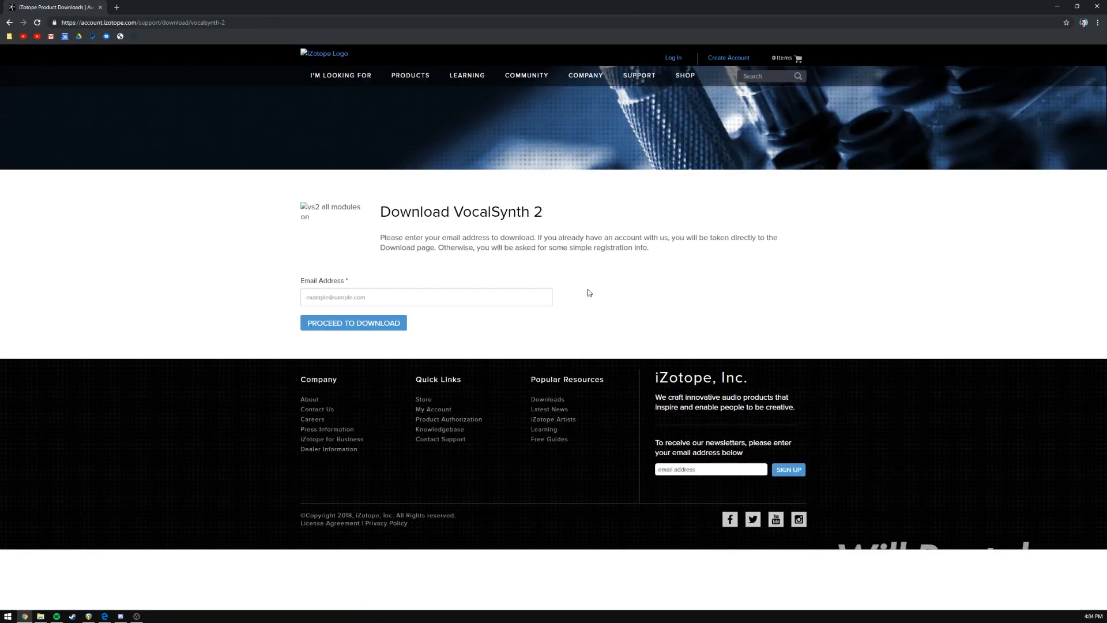
{"action": "left_click", "coordinate": [1098, 5]}
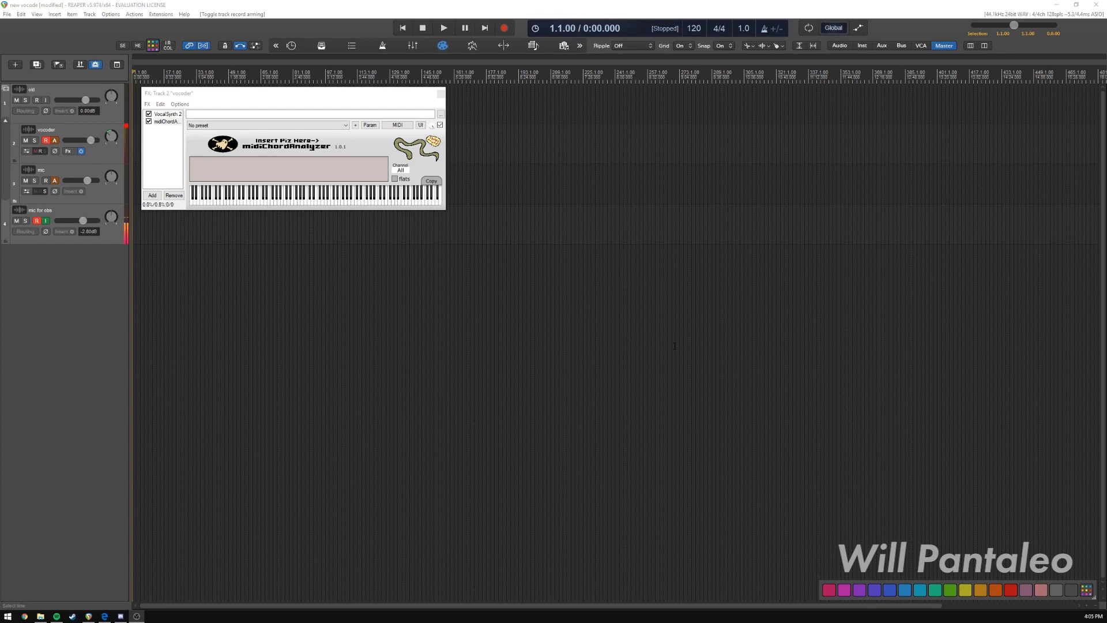
{"action": "left_click_drag", "start_coordinate": [282, 96], "coordinate": [319, 101]}
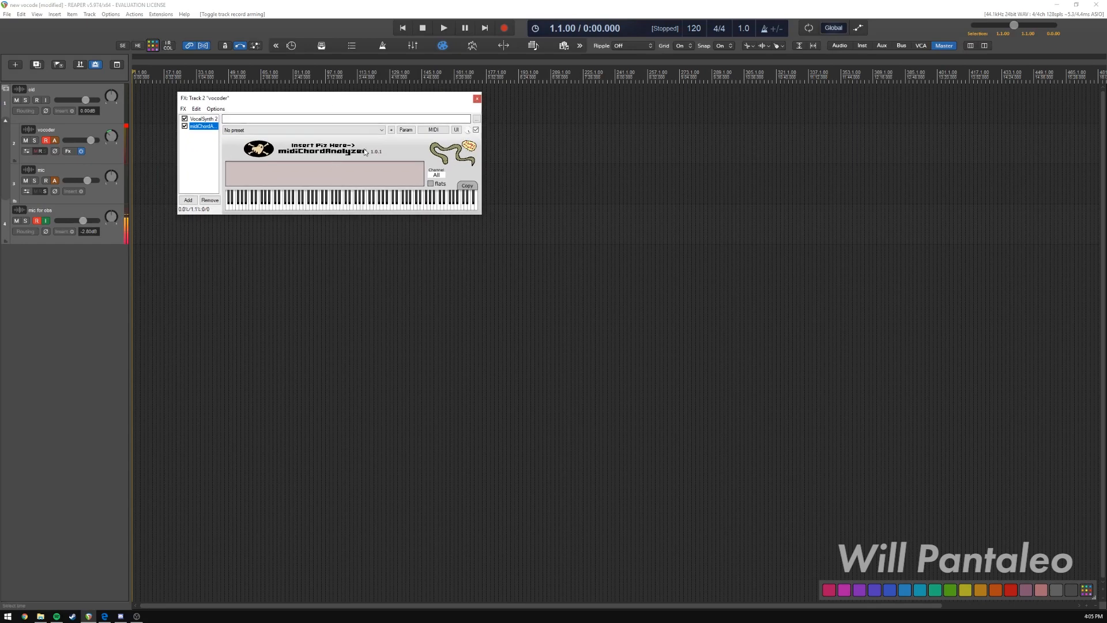
{"action": "left_click_drag", "start_coordinate": [355, 101], "coordinate": [328, 102]}
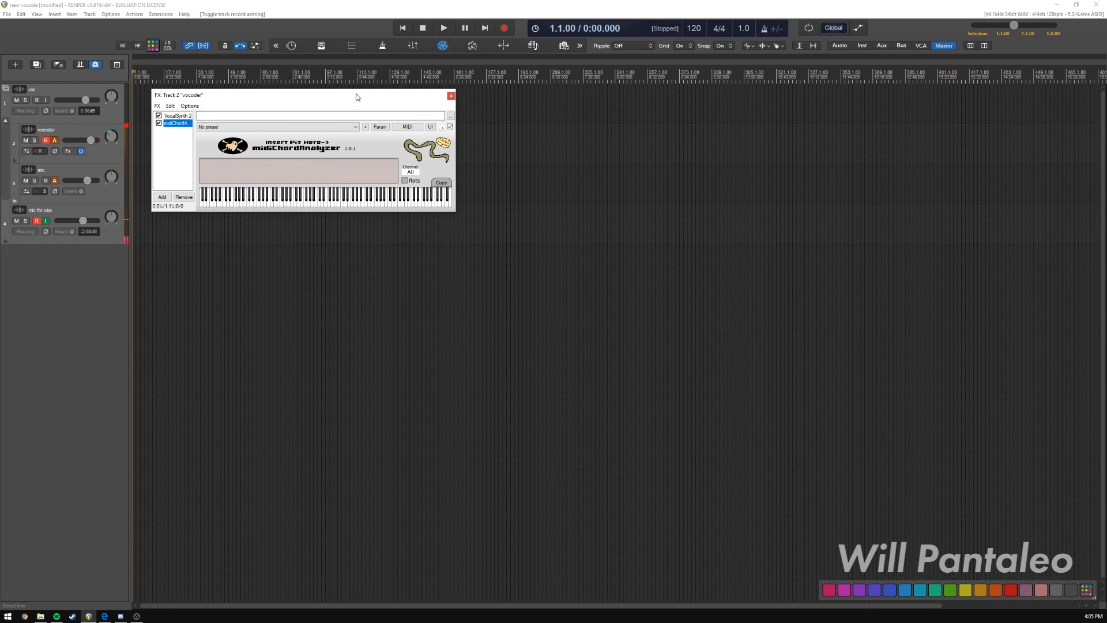
{"action": "left_click_drag", "start_coordinate": [358, 96], "coordinate": [398, 97]}
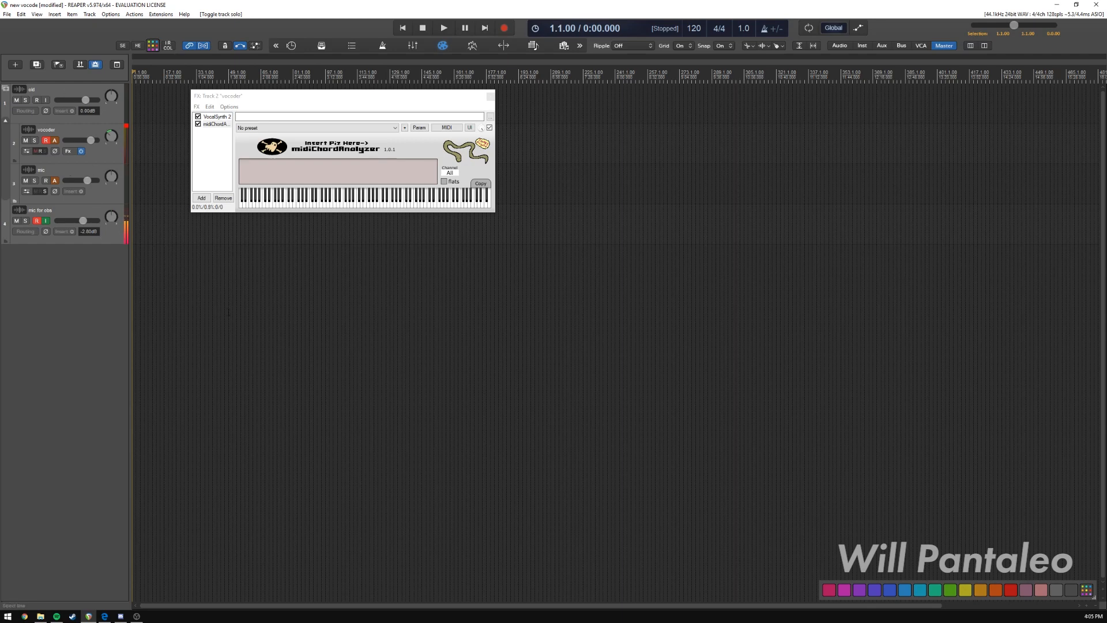
Mute the old folder track and add two new tracks outside the folder, below the last track.
{"action": "left_click", "coordinate": [16, 100]}
{"action": "left_click_drag", "start_coordinate": [291, 95], "coordinate": [280, 88]}
{"action": "left_click", "coordinate": [83, 334]}
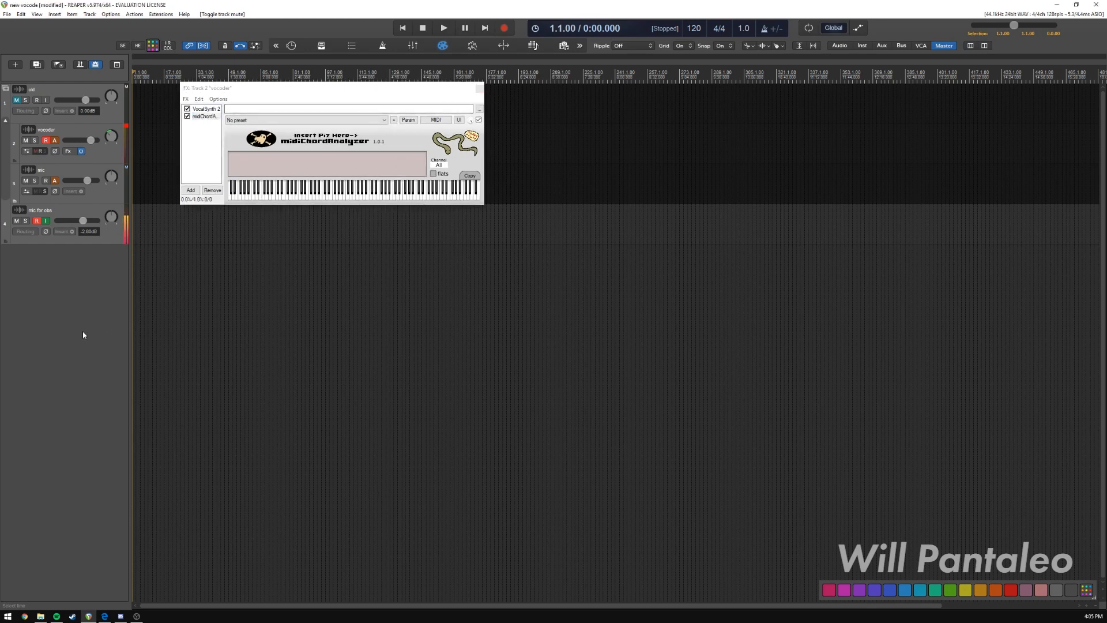
{"action": "double_click", "coordinate": [82, 333]}
{"action": "double_click", "coordinate": [82, 334]}
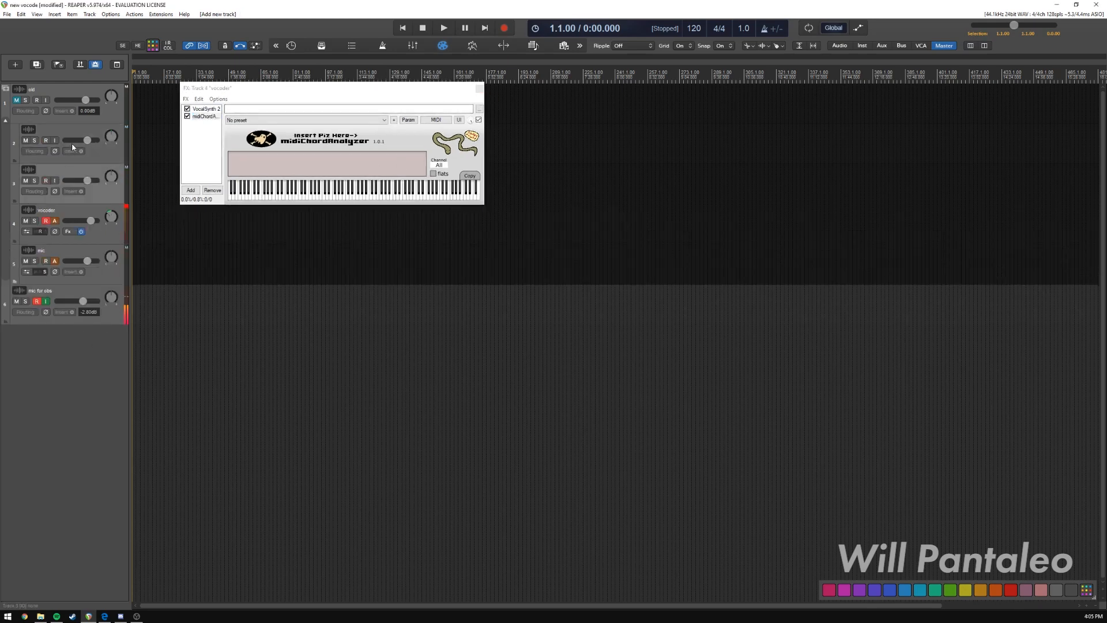
{"action": "left_click_drag", "start_coordinate": [109, 158], "coordinate": [94, 358]}
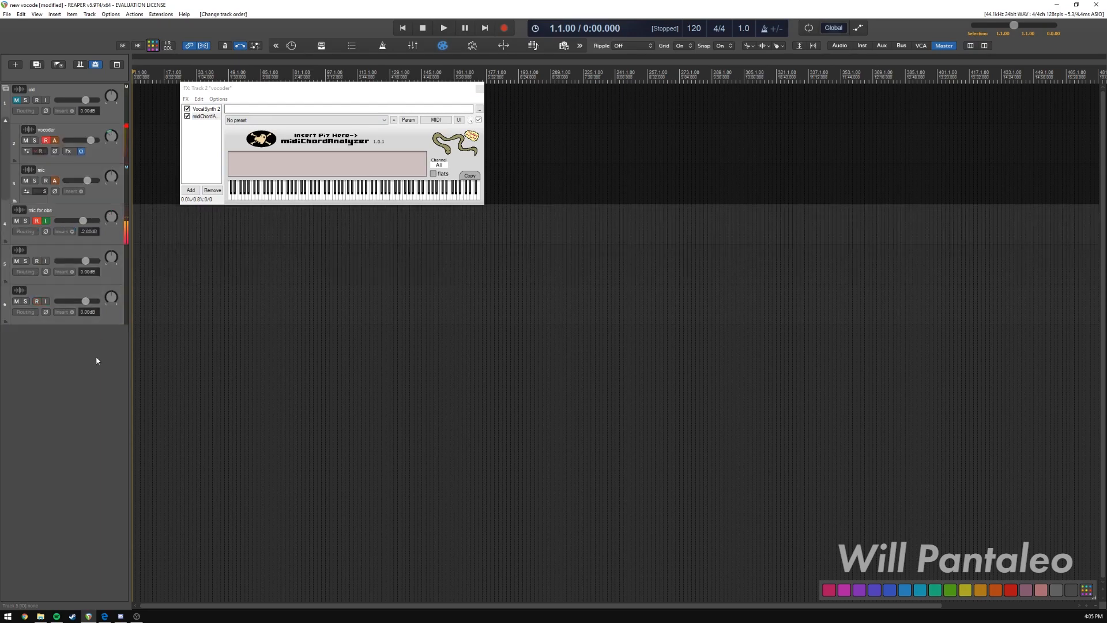
Name the two new tracks vocoder and mic.
{"action": "double_click", "coordinate": [53, 250]}
{"action": "type", "text": "vo"}
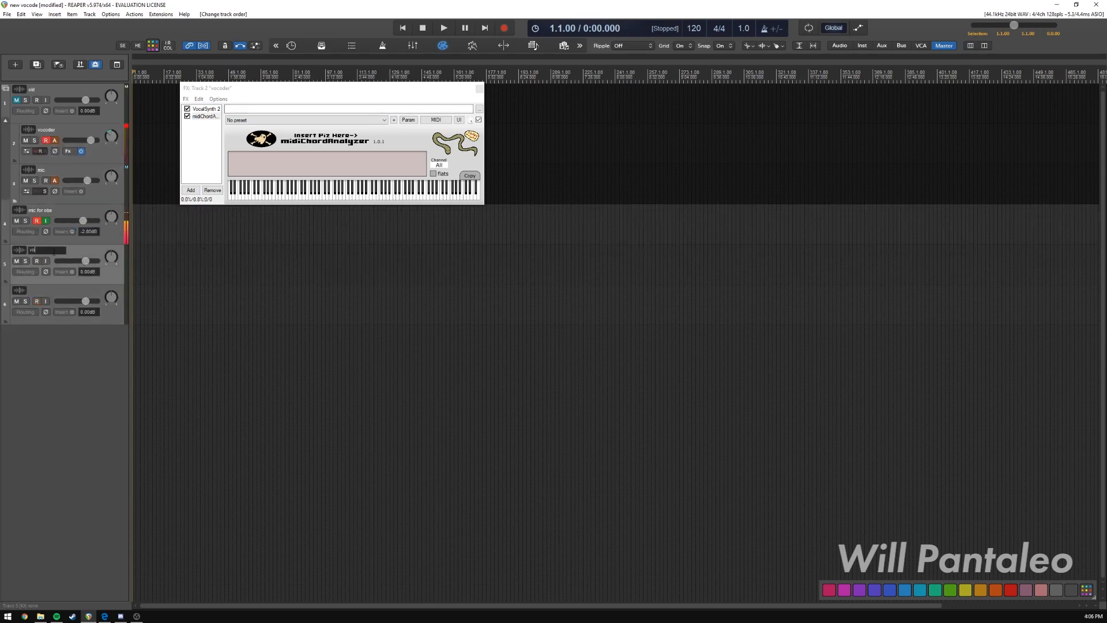
{"action": "type", "text": "coder"}
{"action": "double_click", "coordinate": [42, 289]}
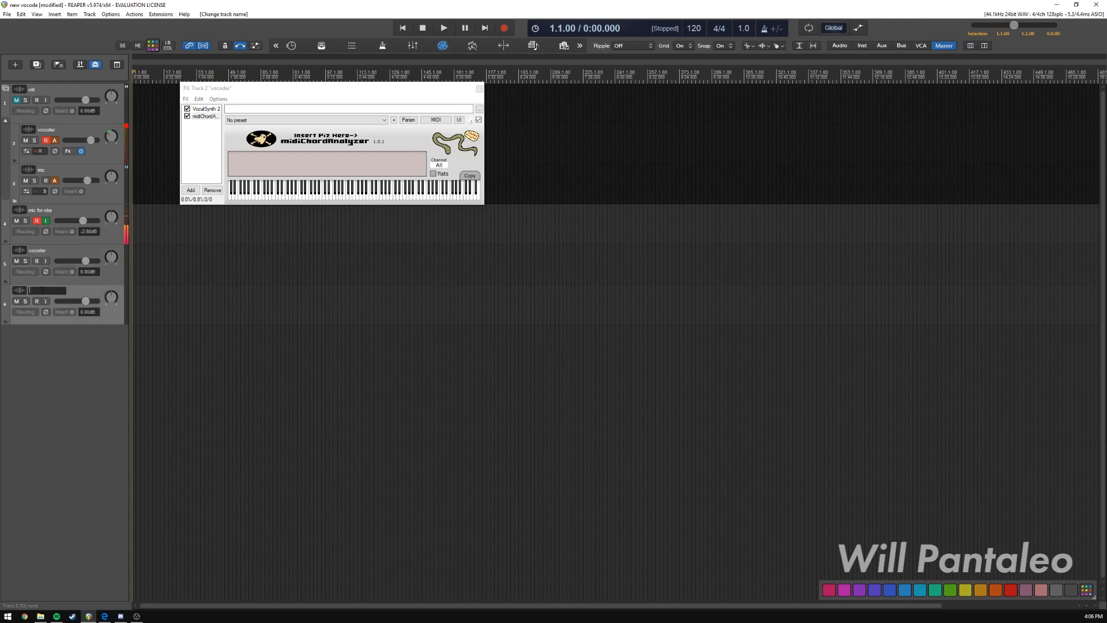
{"action": "type", "text": "mic"}
{"action": "key", "text": "Return"}
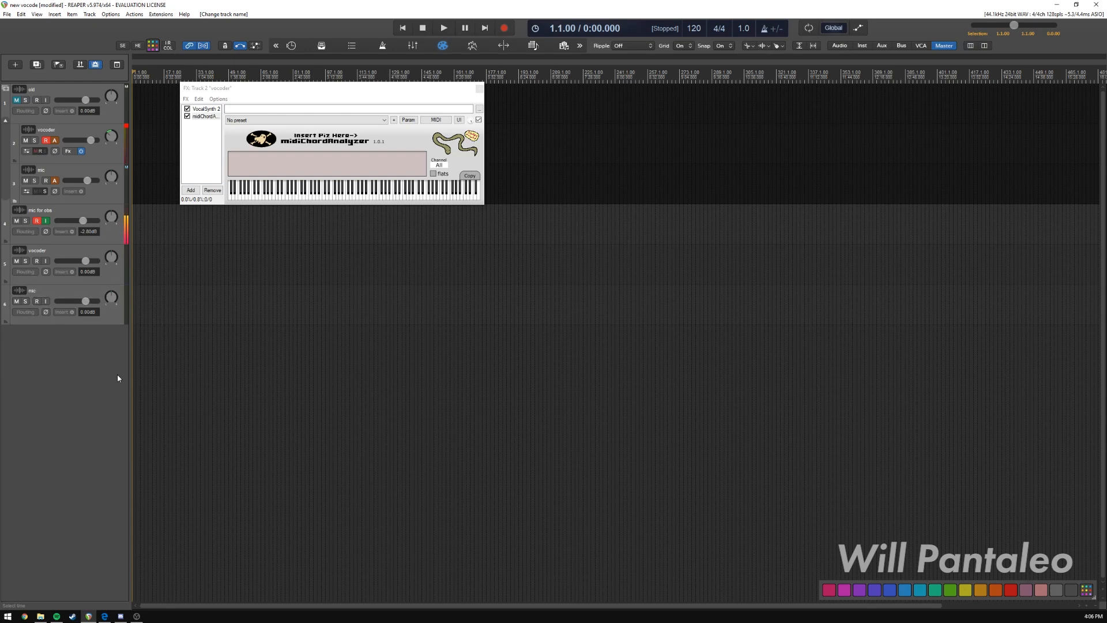
Open the routing of the new mic track and set its parent channels to 2-3.
{"action": "left_click", "coordinate": [26, 312], "text": "alt"}
{"action": "left_click", "coordinate": [25, 312]}
{"action": "left_click_drag", "start_coordinate": [273, 291], "coordinate": [290, 255]}
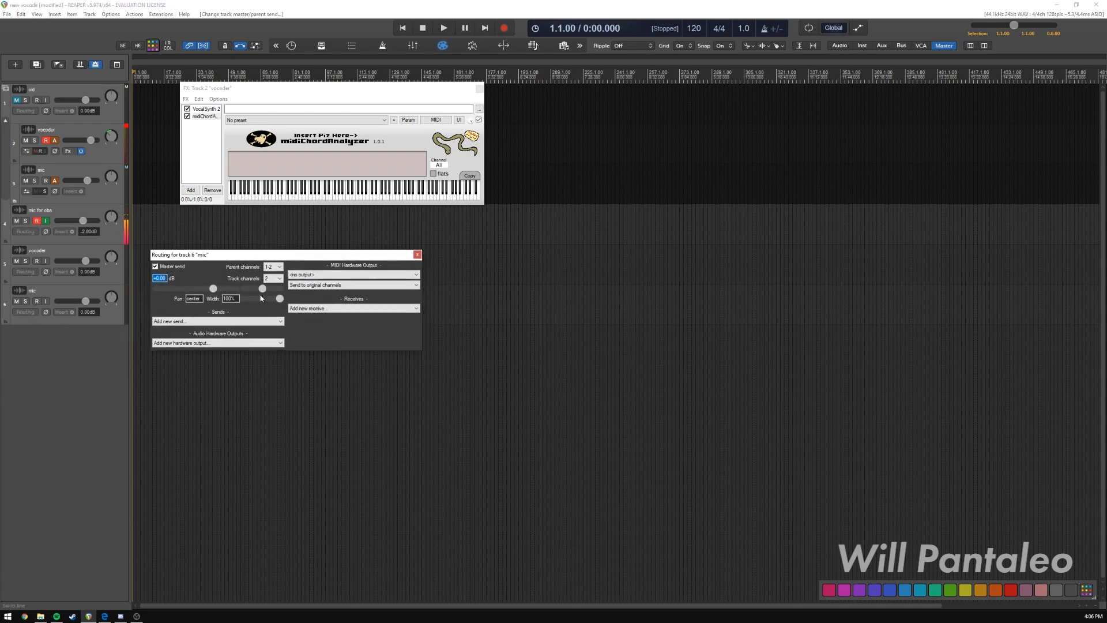
{"action": "left_click", "coordinate": [279, 267]}
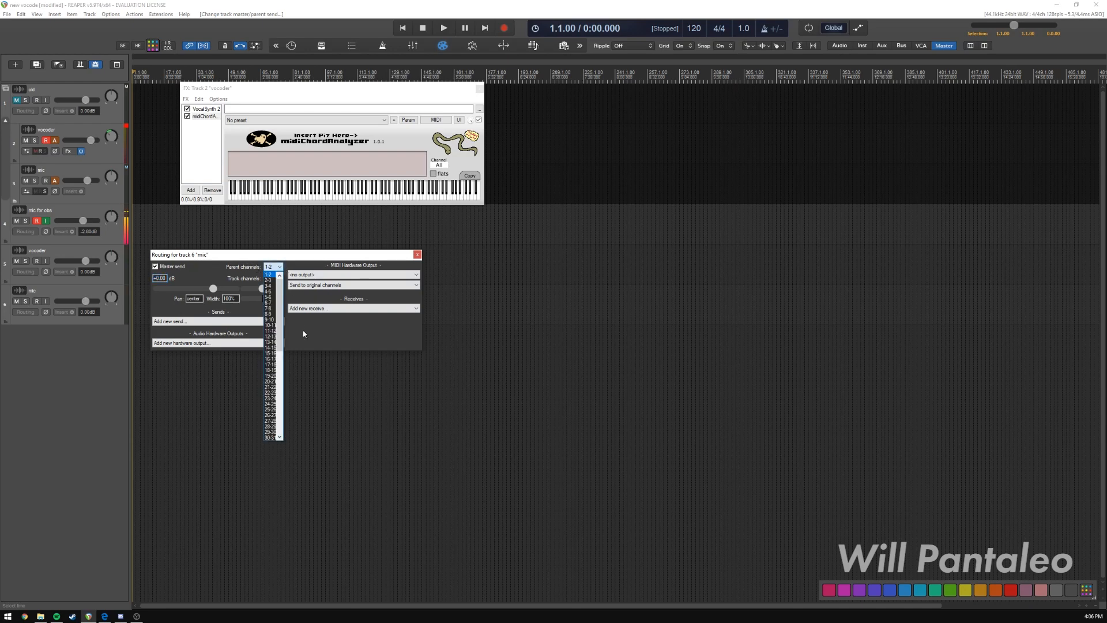
{"action": "left_click", "coordinate": [269, 282]}
{"action": "left_click_drag", "start_coordinate": [283, 255], "coordinate": [294, 255]}
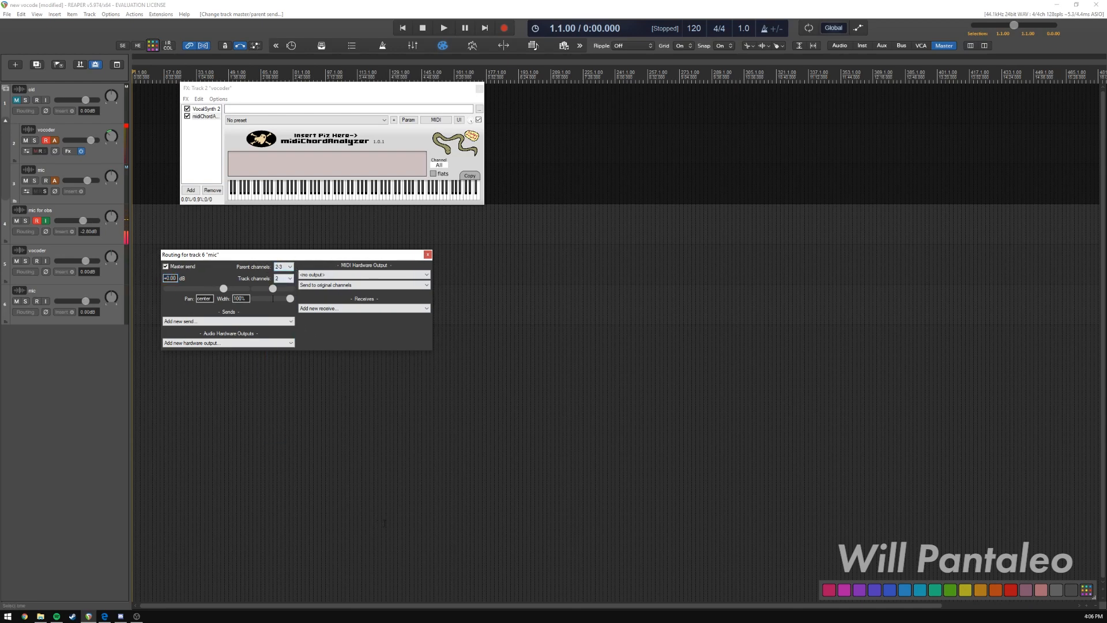
Add a send from the mic track to the track 5 vocoder and switch off the mic track's master send.
{"action": "left_click", "coordinate": [227, 321]}
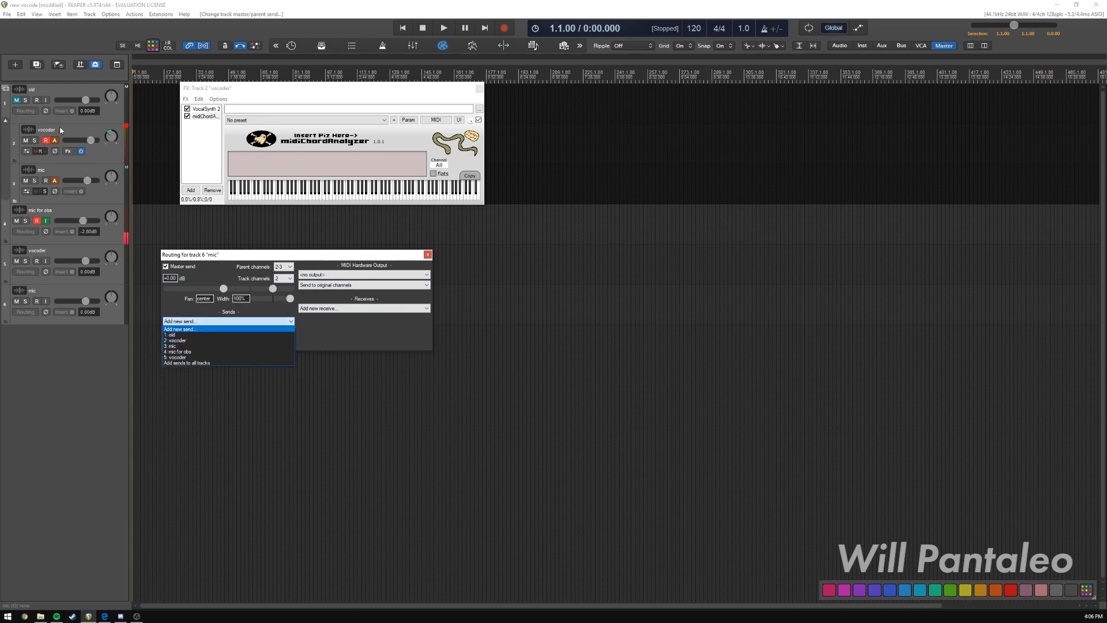
{"action": "left_click", "coordinate": [196, 356]}
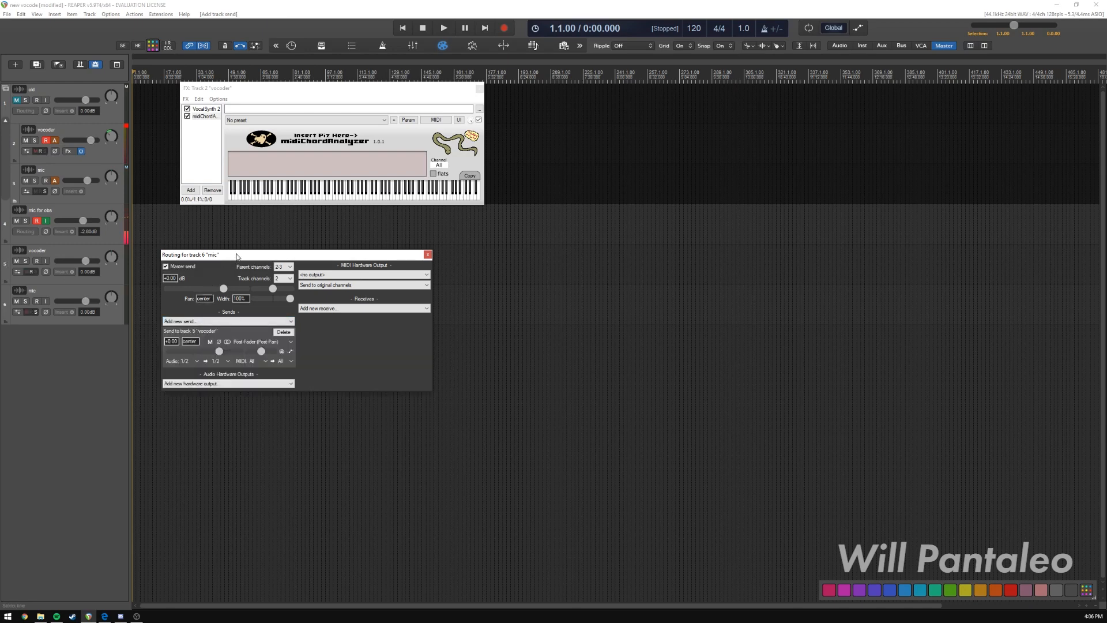
{"action": "left_click_drag", "start_coordinate": [236, 255], "coordinate": [196, 267]}
{"action": "left_click", "coordinate": [388, 266]}
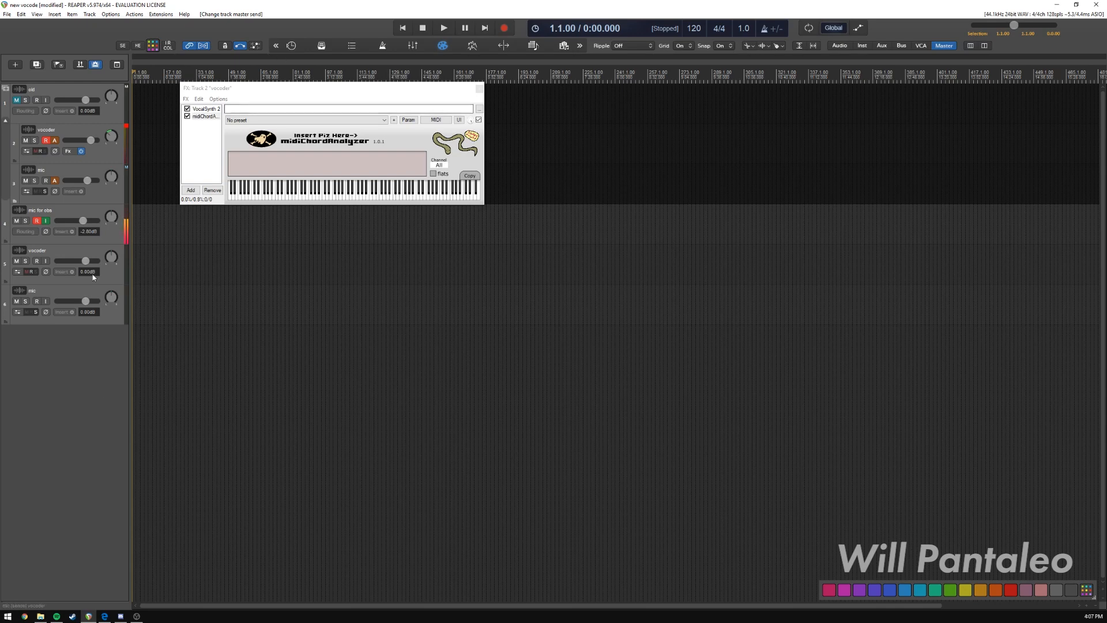
Insert the VocalSynth 2 plugin on the track 5 vocoder.
{"action": "left_click", "coordinate": [72, 271]}
{"action": "left_click_drag", "start_coordinate": [648, 273], "coordinate": [609, 265]}
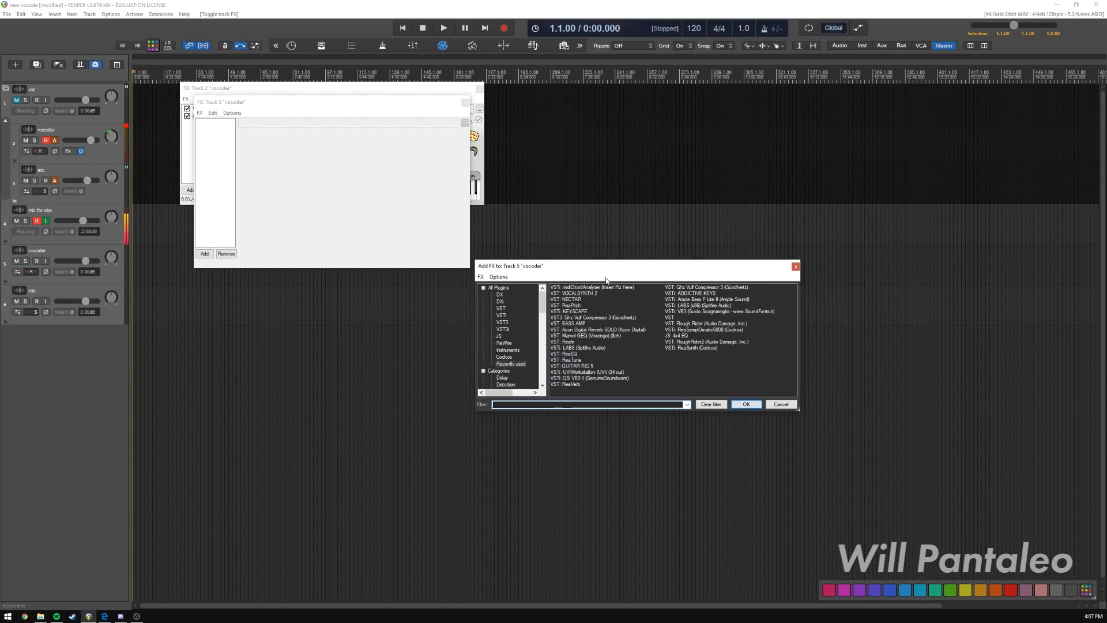
{"action": "double_click", "coordinate": [586, 293]}
{"action": "double_click", "coordinate": [588, 294]}
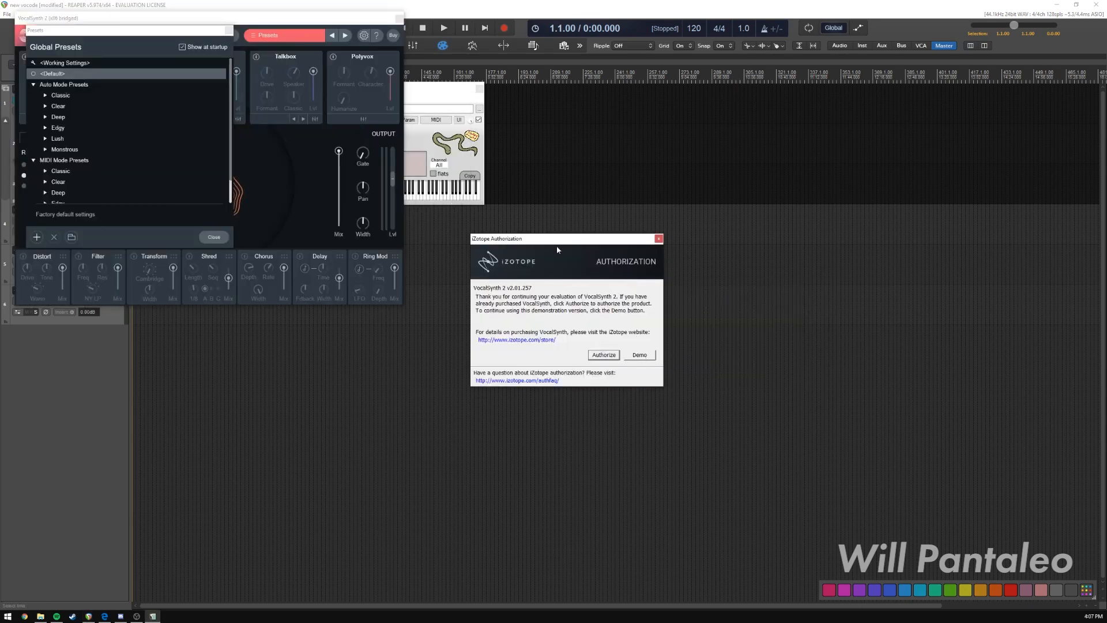
Continue VocalSynth 2 in demo mode, dismiss its presets window and separate the plugin window from the track 5 FX window.
{"action": "left_click_drag", "start_coordinate": [557, 243], "coordinate": [385, 249]}
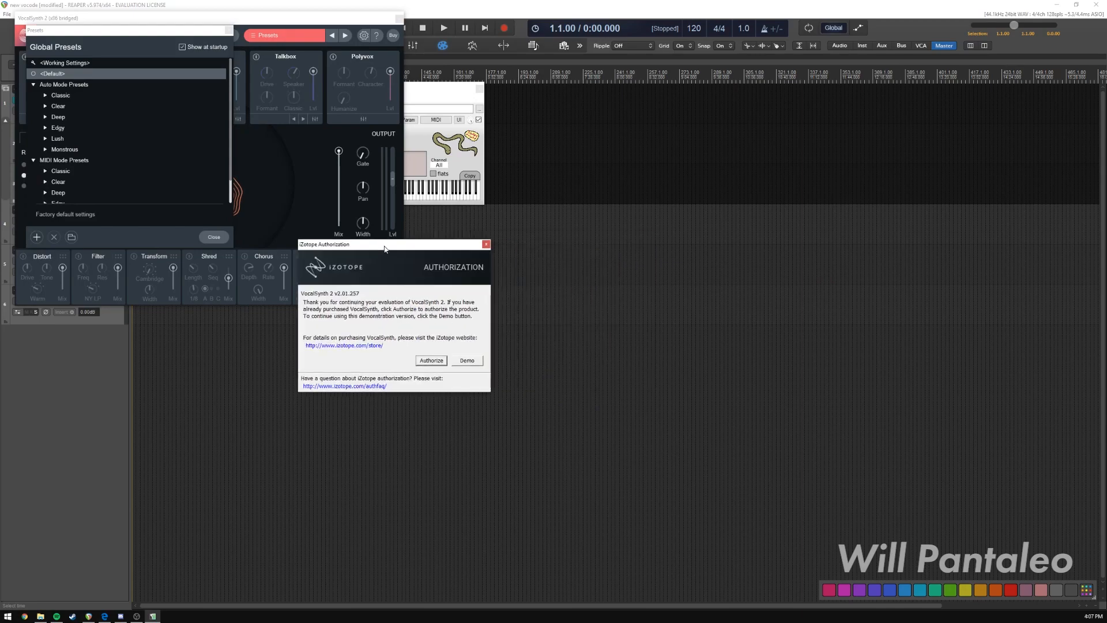
{"action": "left_click", "coordinate": [467, 360]}
{"action": "left_click_drag", "start_coordinate": [152, 31], "coordinate": [229, 76]}
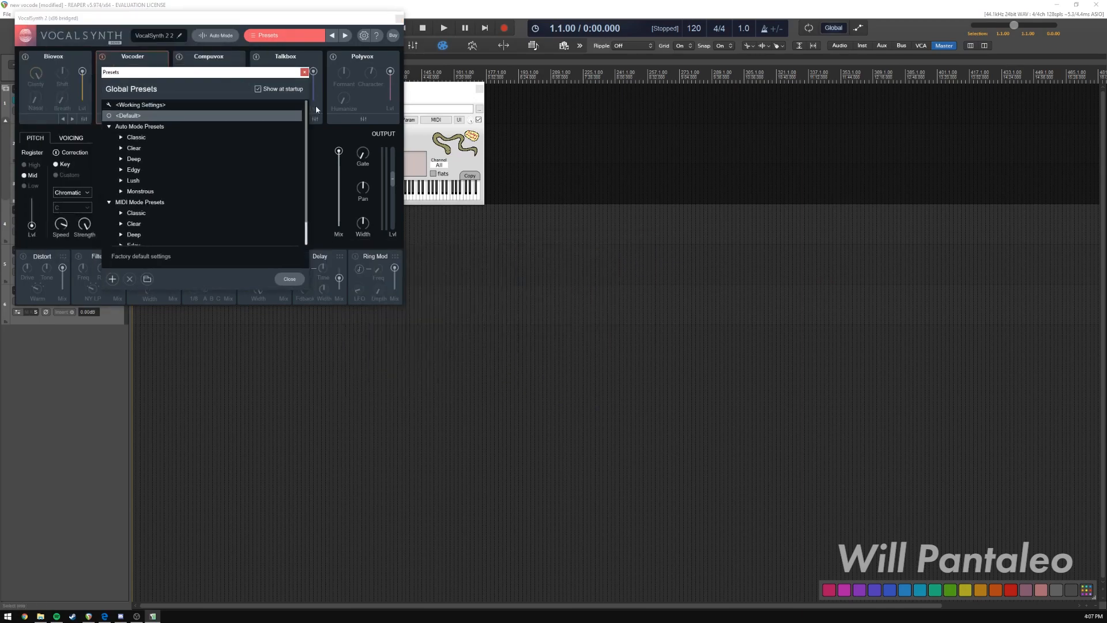
{"action": "left_click", "coordinate": [303, 73]}
{"action": "left_click_drag", "start_coordinate": [202, 17], "coordinate": [468, 209]}
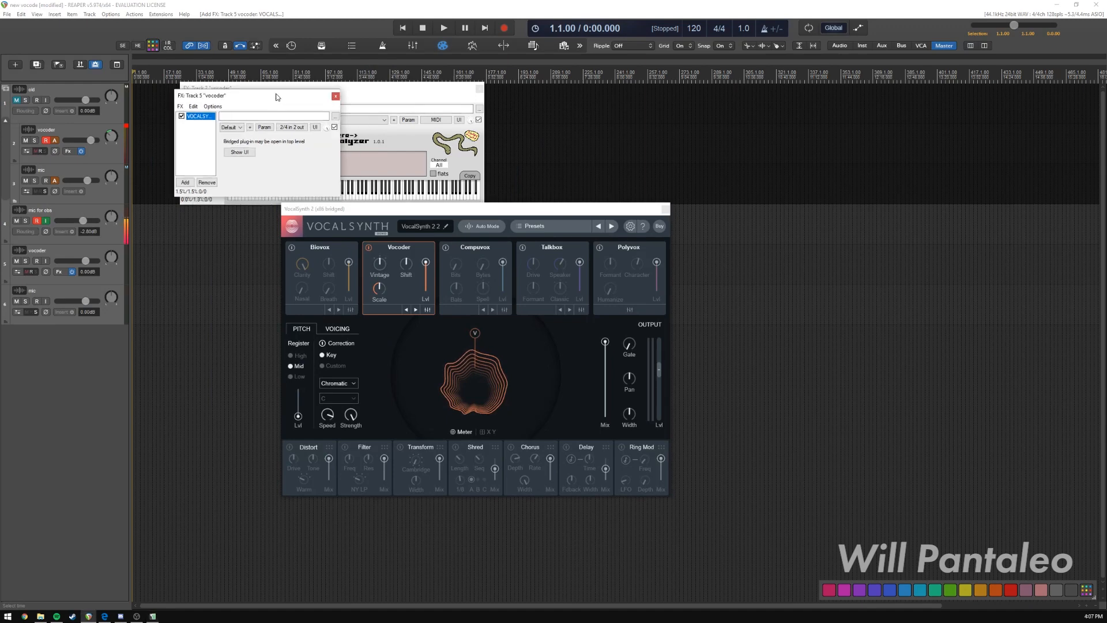
{"action": "left_click_drag", "start_coordinate": [276, 97], "coordinate": [255, 79]}
{"action": "left_click_drag", "start_coordinate": [411, 210], "coordinate": [384, 226]}
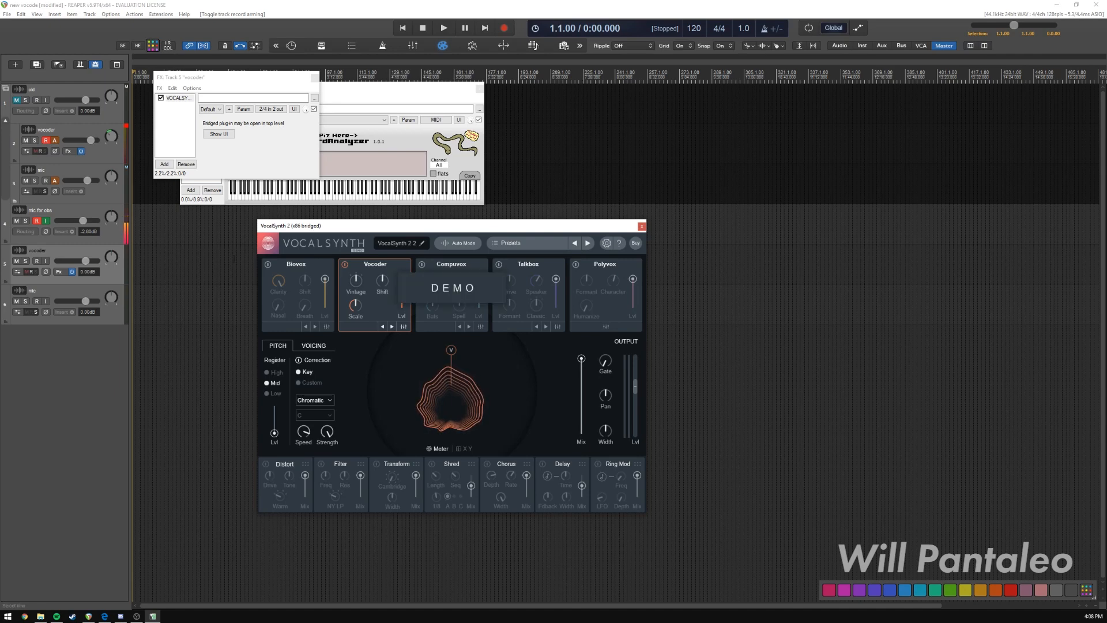
Set the track 5 vocoder's record input to all MIDI inputs on all channels.
{"action": "right_click", "coordinate": [37, 262]}
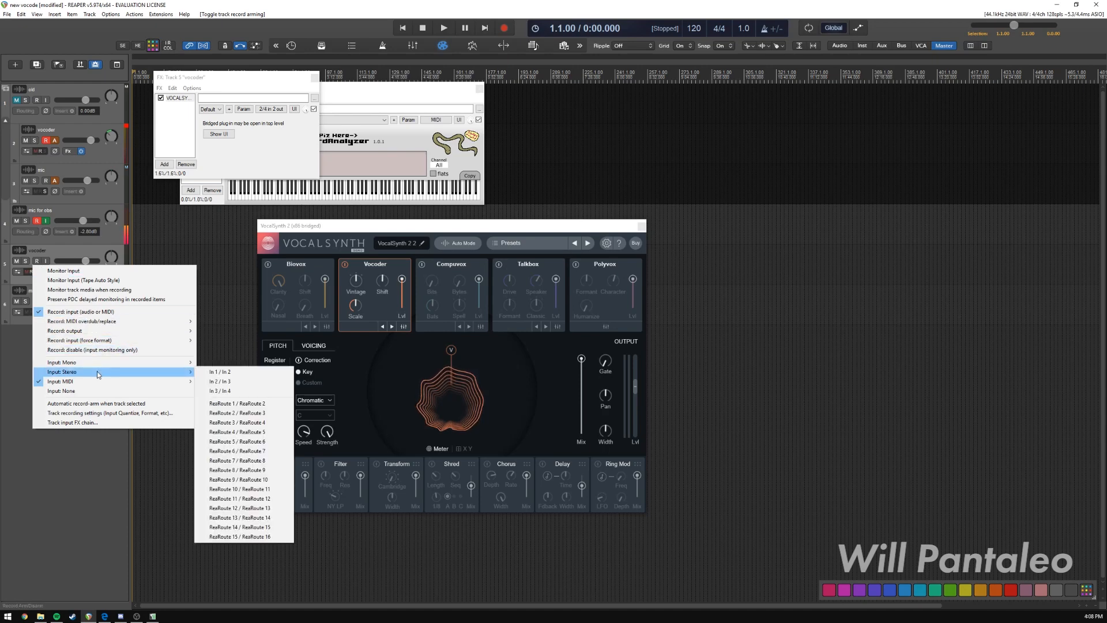
{"action": "mouse_move", "coordinate": [92, 364]}
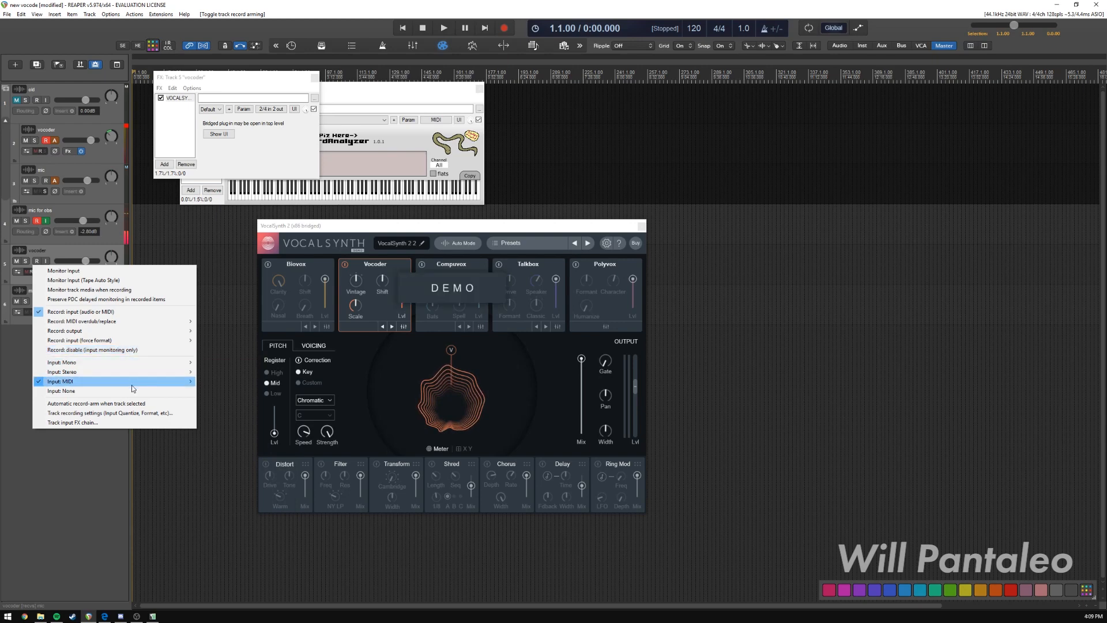
{"action": "mouse_move", "coordinate": [169, 382]}
{"action": "mouse_move", "coordinate": [257, 403]}
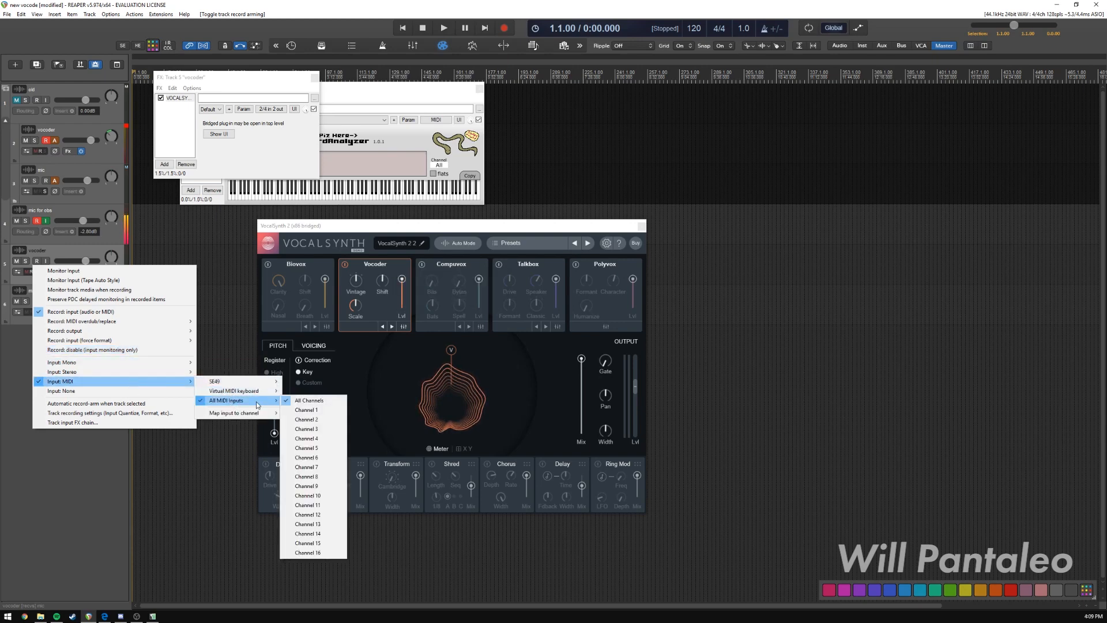
{"action": "left_click", "coordinate": [306, 400]}
Arrange the track 2 FX window beside the track 5 one and move the VocalSynth 2 window clear of both.
{"action": "left_click_drag", "start_coordinate": [309, 226], "coordinate": [321, 223]}
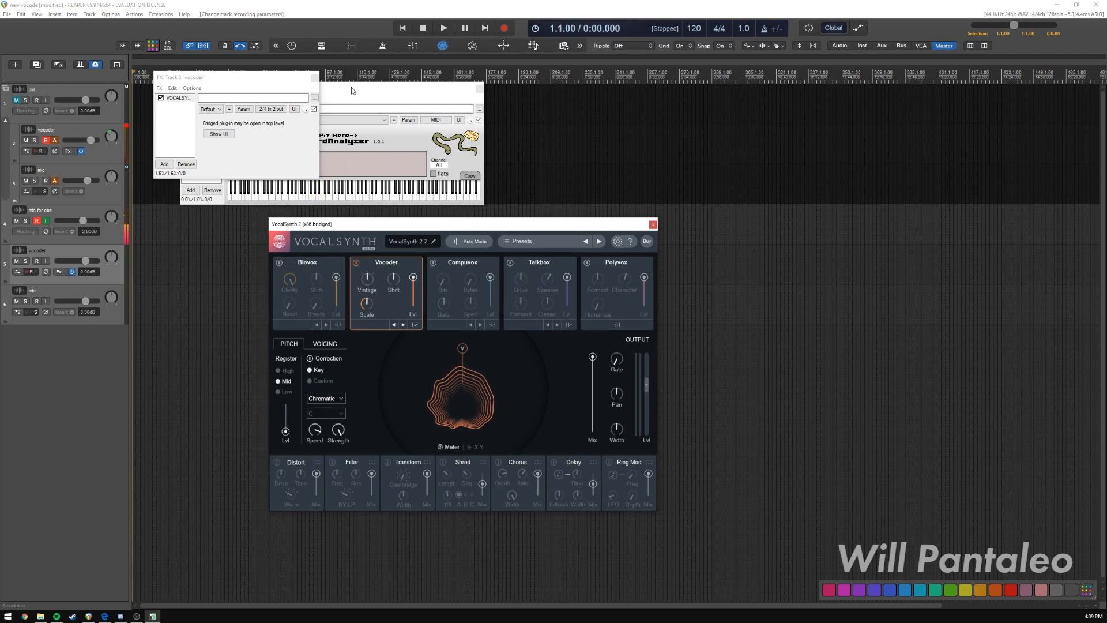
{"action": "left_click_drag", "start_coordinate": [351, 87], "coordinate": [507, 75]}
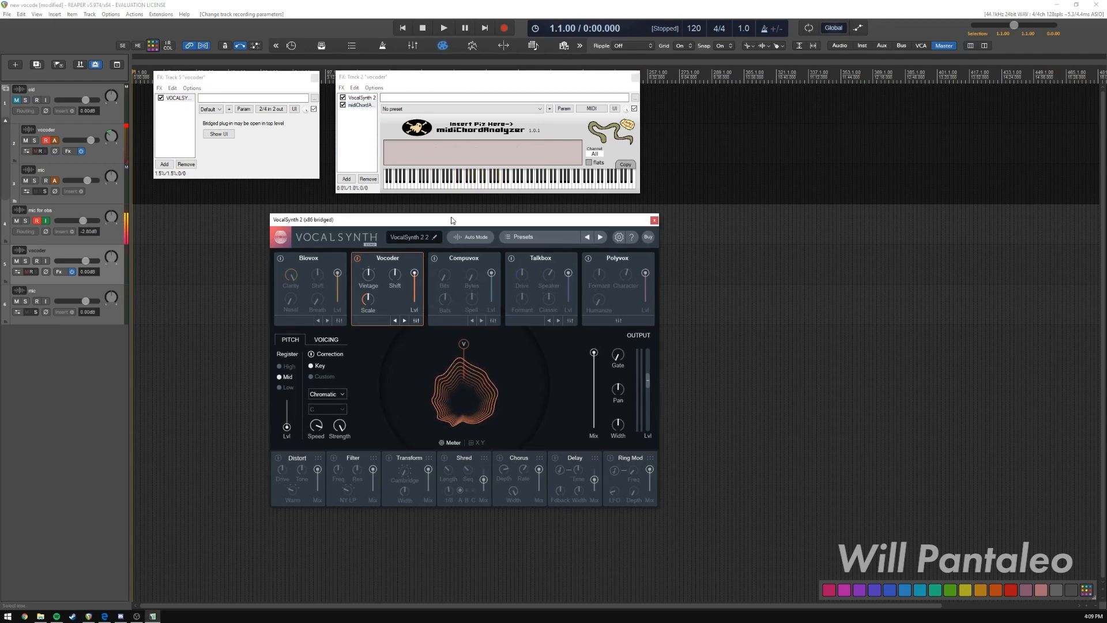
{"action": "left_click_drag", "start_coordinate": [450, 226], "coordinate": [425, 220]}
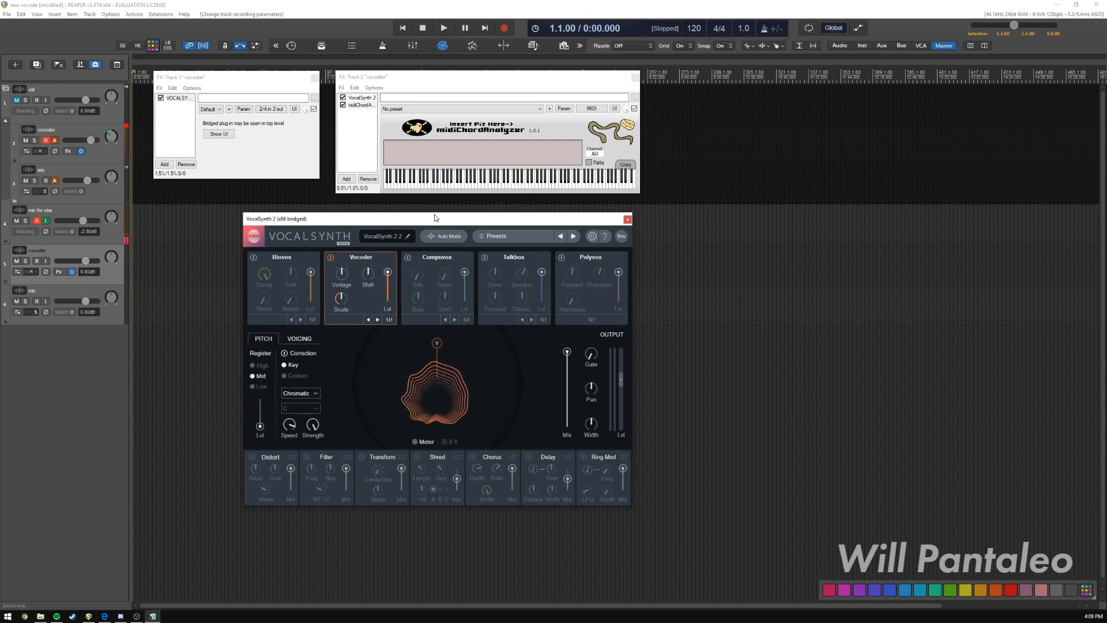
{"action": "left_click_drag", "start_coordinate": [436, 224], "coordinate": [810, 241]}
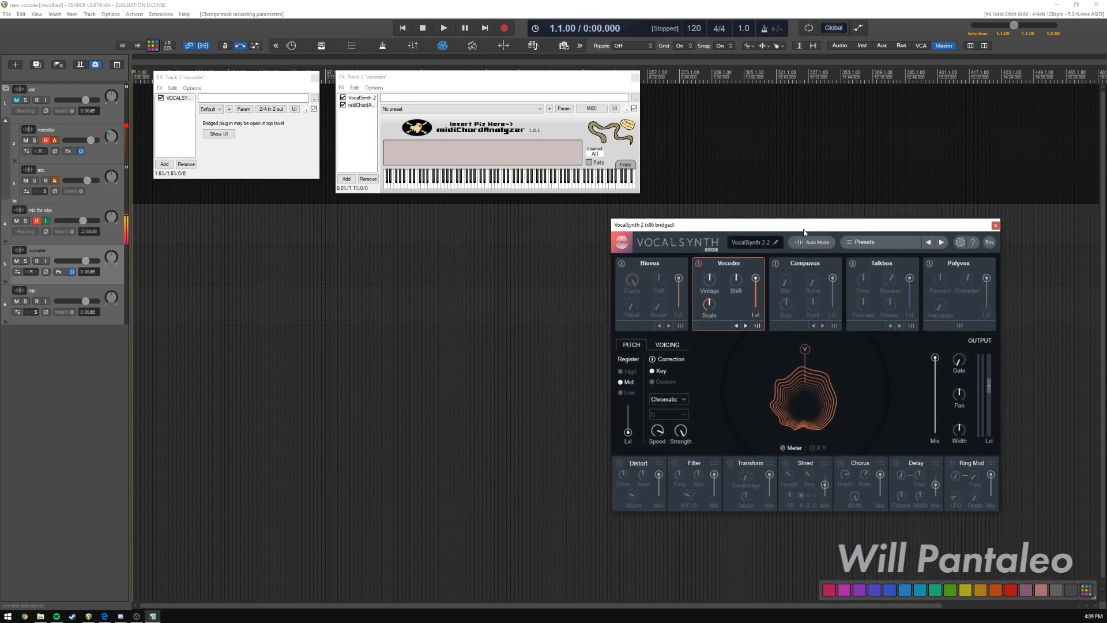
Close the track 5 vocoder's FX window, show VocalSynth 2 from the track 2 vocoder's FX chain, and place it beside track 5's VocalSynth 2.
{"action": "left_click", "coordinate": [70, 151]}
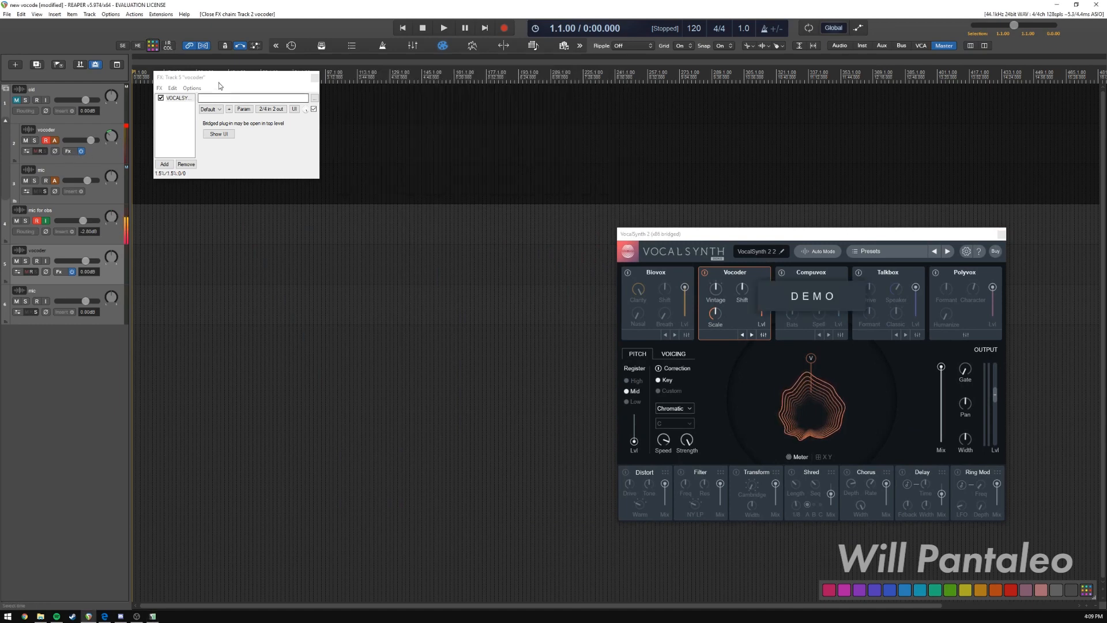
{"action": "left_click", "coordinate": [313, 78]}
{"action": "left_click", "coordinate": [69, 153]}
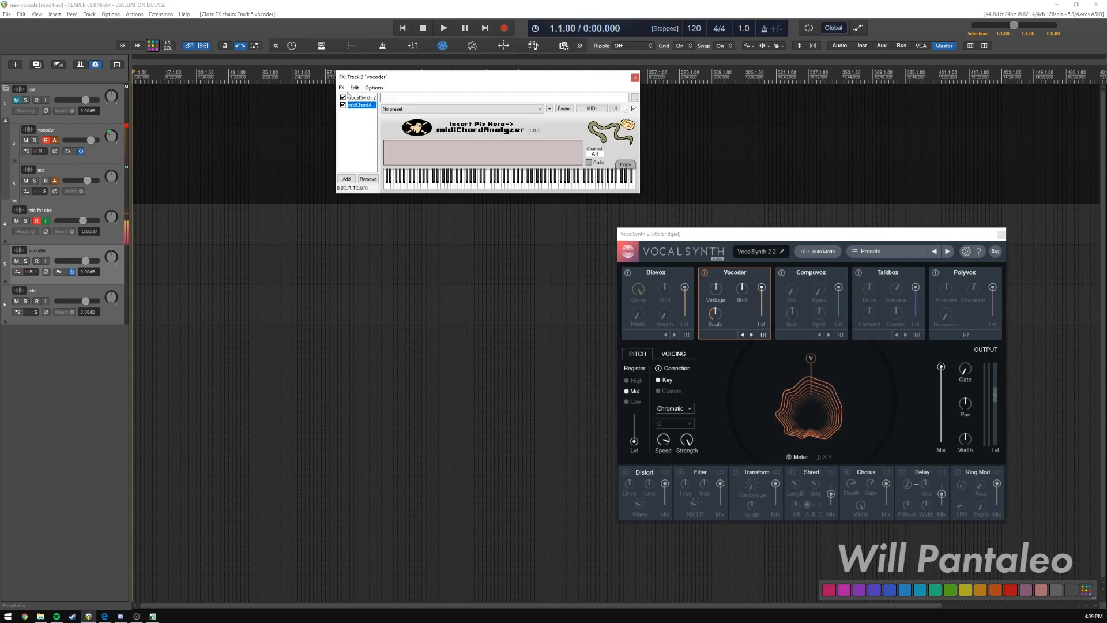
{"action": "left_click", "coordinate": [361, 98]}
{"action": "left_click_drag", "start_coordinate": [407, 133], "coordinate": [489, 245]}
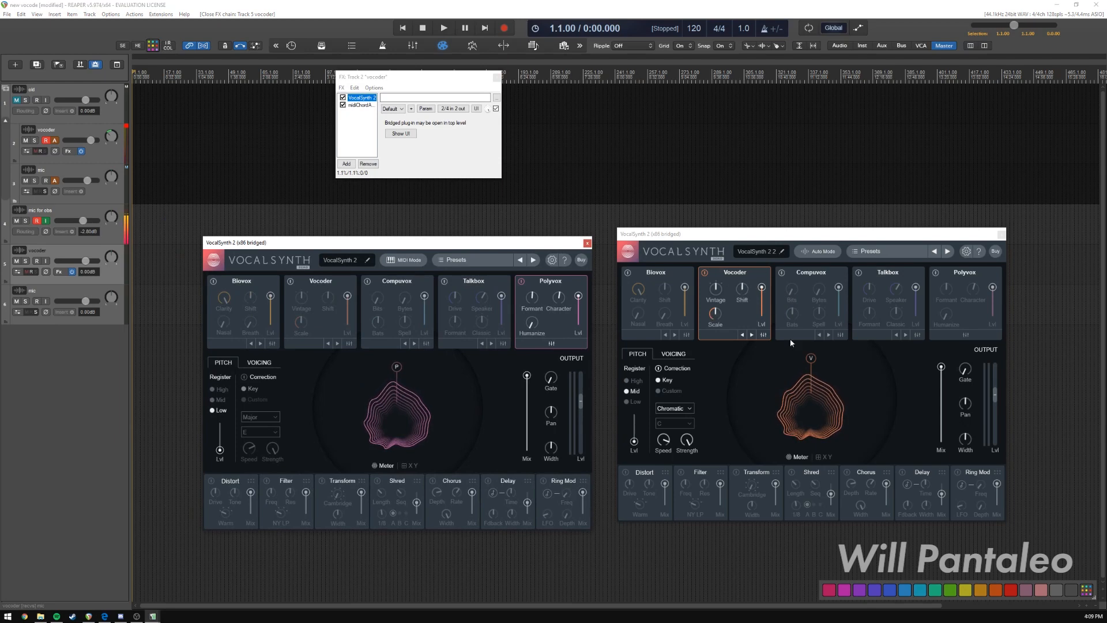
{"action": "left_click", "coordinate": [951, 287]}
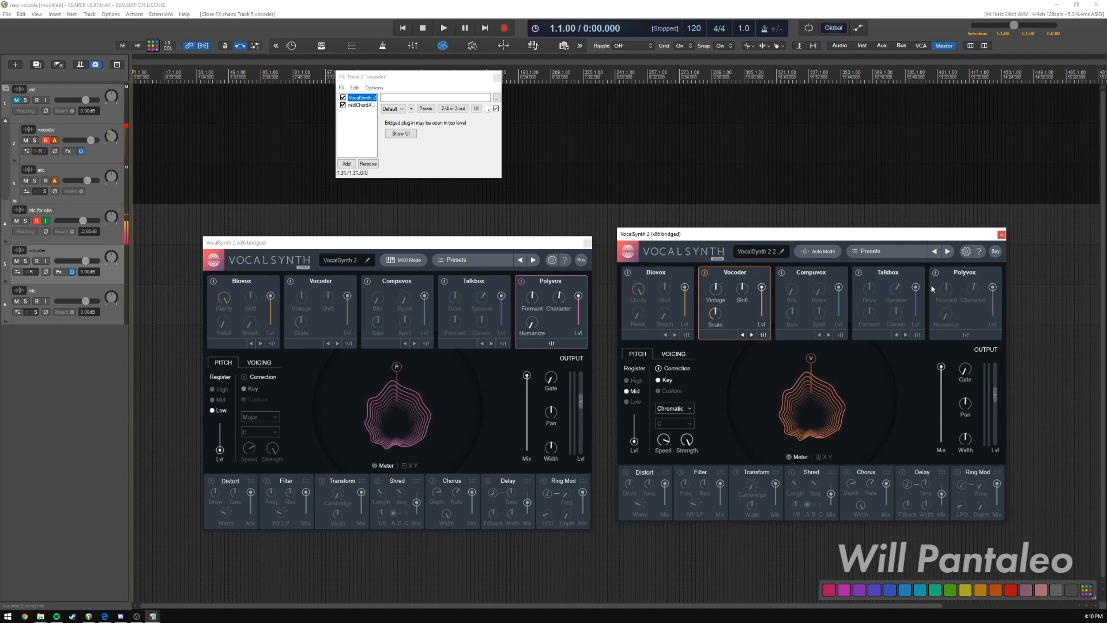
{"action": "left_click_drag", "start_coordinate": [469, 247], "coordinate": [520, 231]}
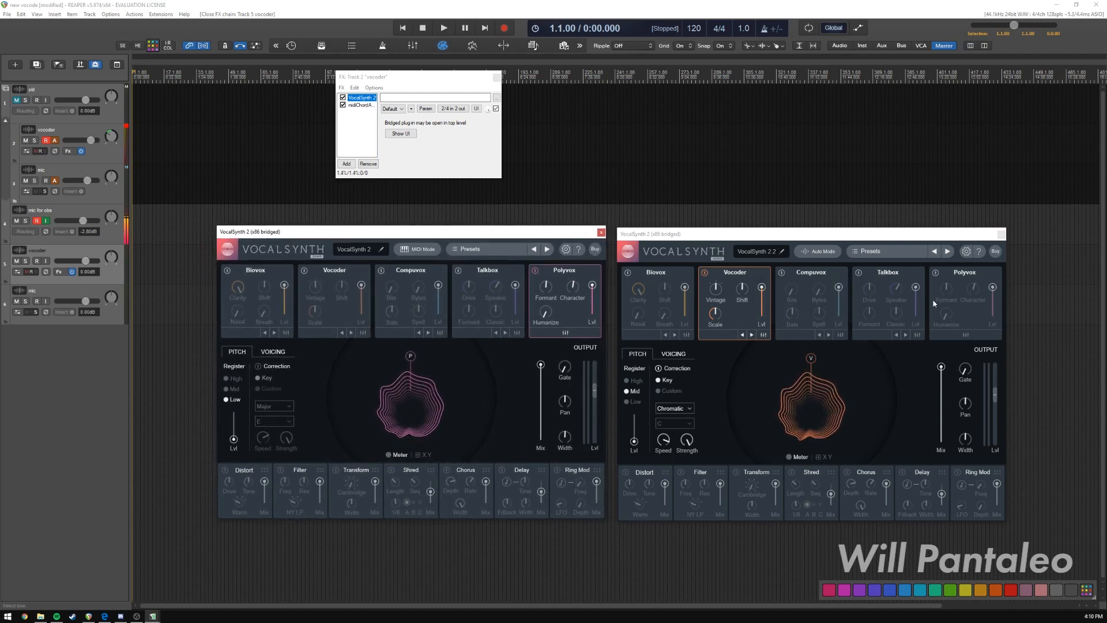
Enable the Polyvox module and turn off the Vocoder module in track 5's VocalSynth 2.
{"action": "left_click", "coordinate": [935, 272]}
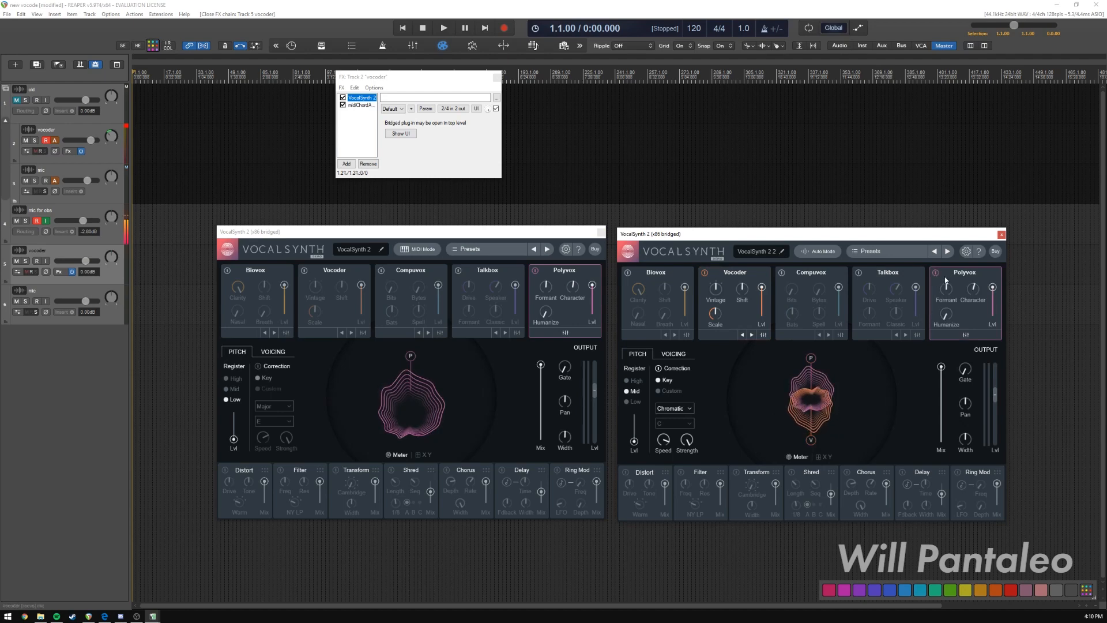
{"action": "left_click", "coordinate": [704, 273]}
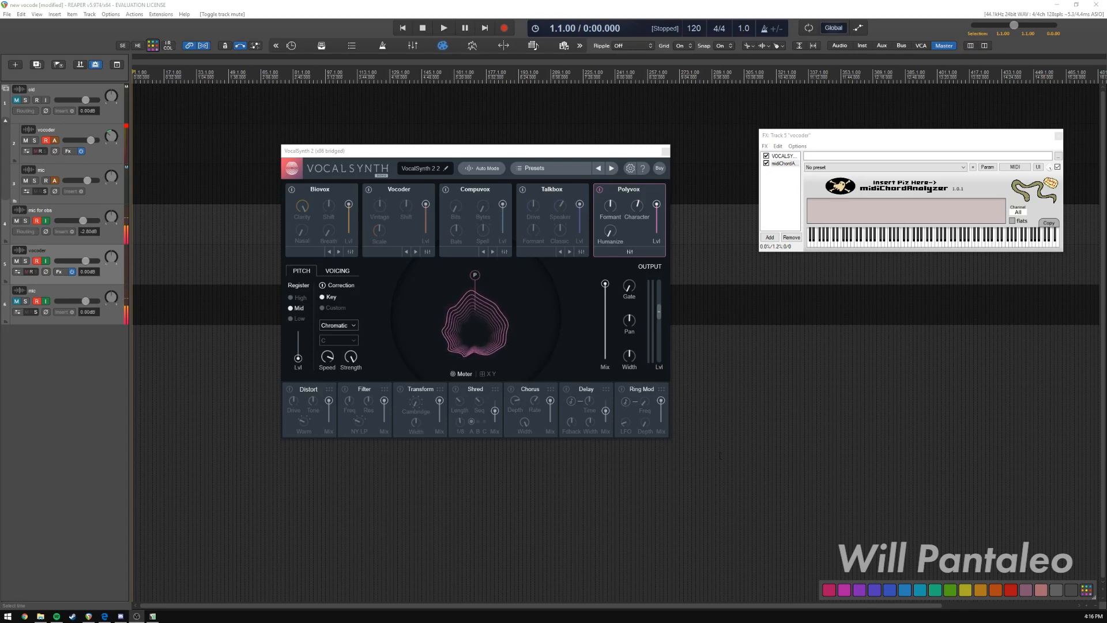
Switch track 5's VocalSynth 2 from Auto to MIDI mode and accept the change.
{"action": "left_click_drag", "start_coordinate": [883, 136], "coordinate": [885, 143]}
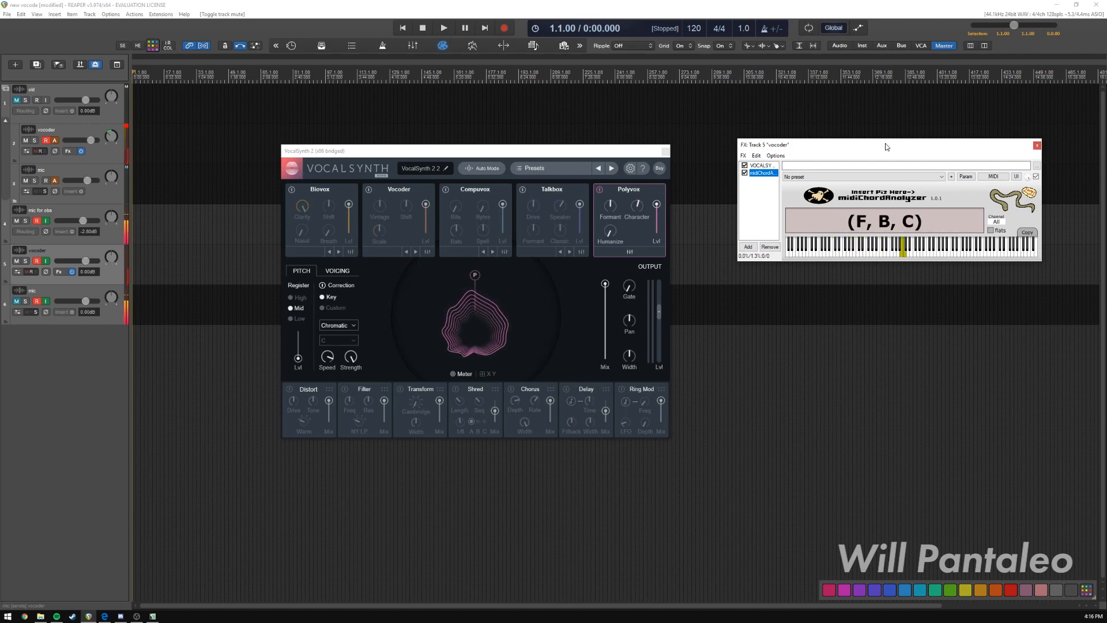
{"action": "left_click", "coordinate": [491, 154]}
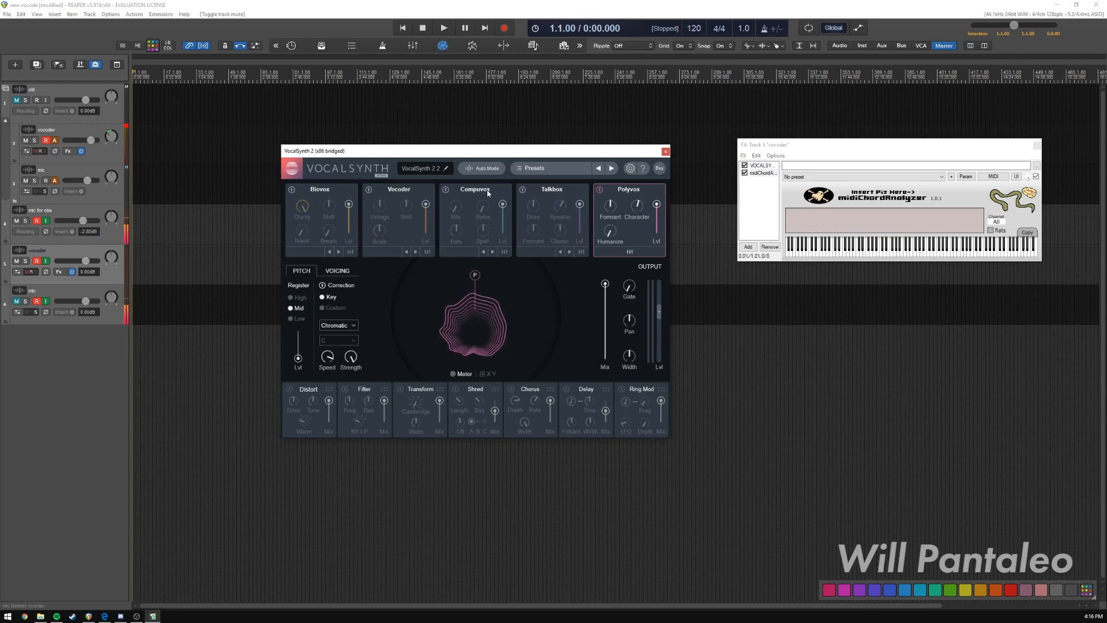
{"action": "left_click", "coordinate": [486, 170]}
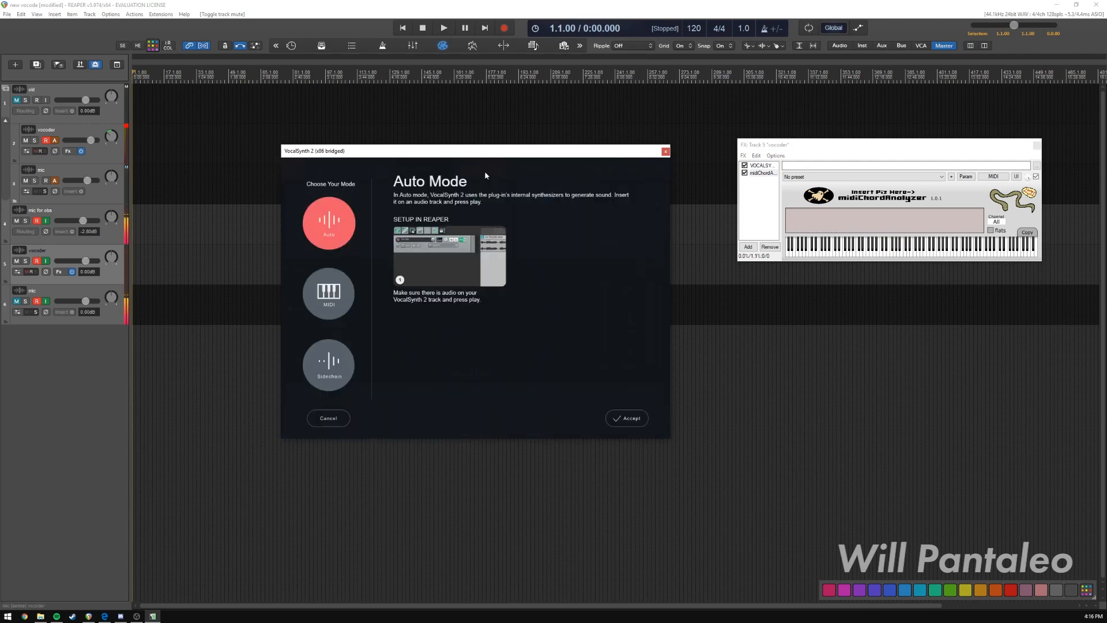
{"action": "left_click", "coordinate": [333, 298]}
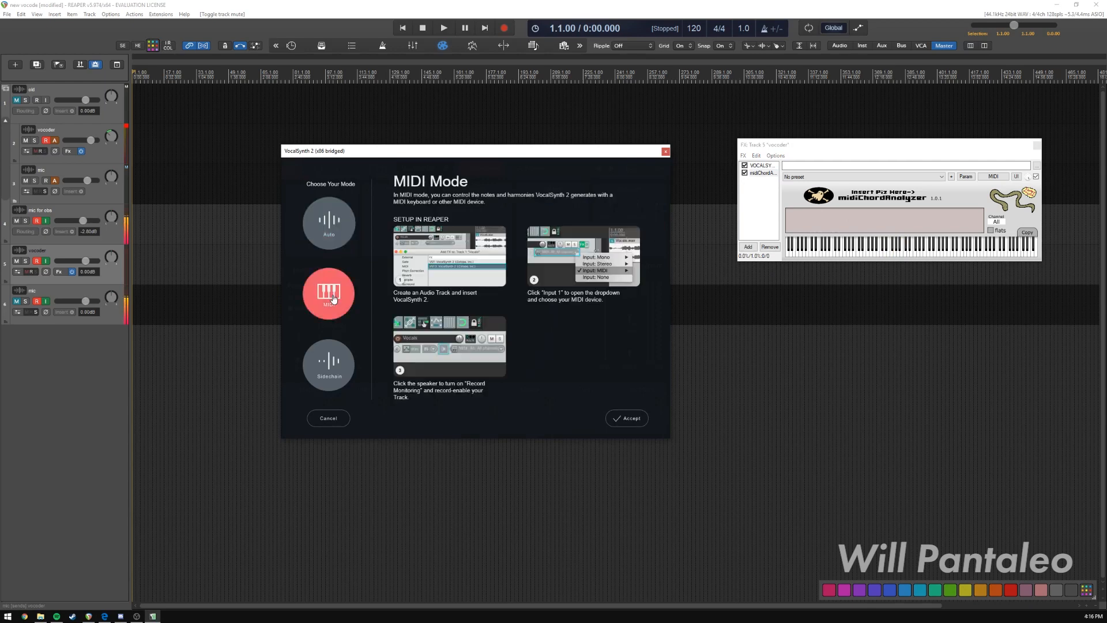
{"action": "left_click", "coordinate": [631, 419]}
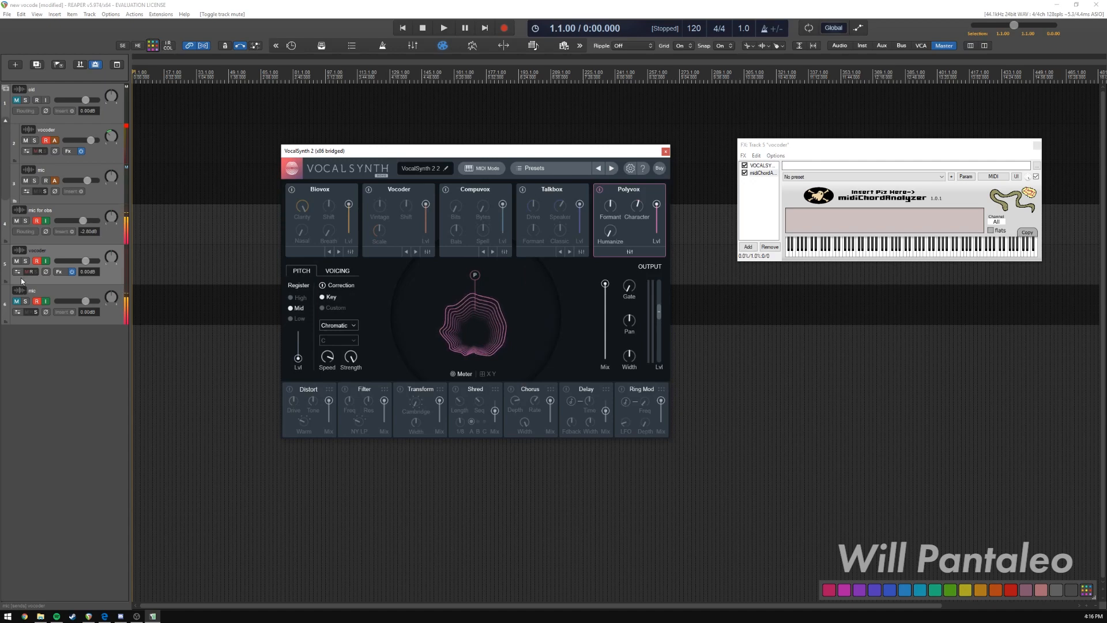
{"action": "left_click_drag", "start_coordinate": [505, 154], "coordinate": [503, 157]}
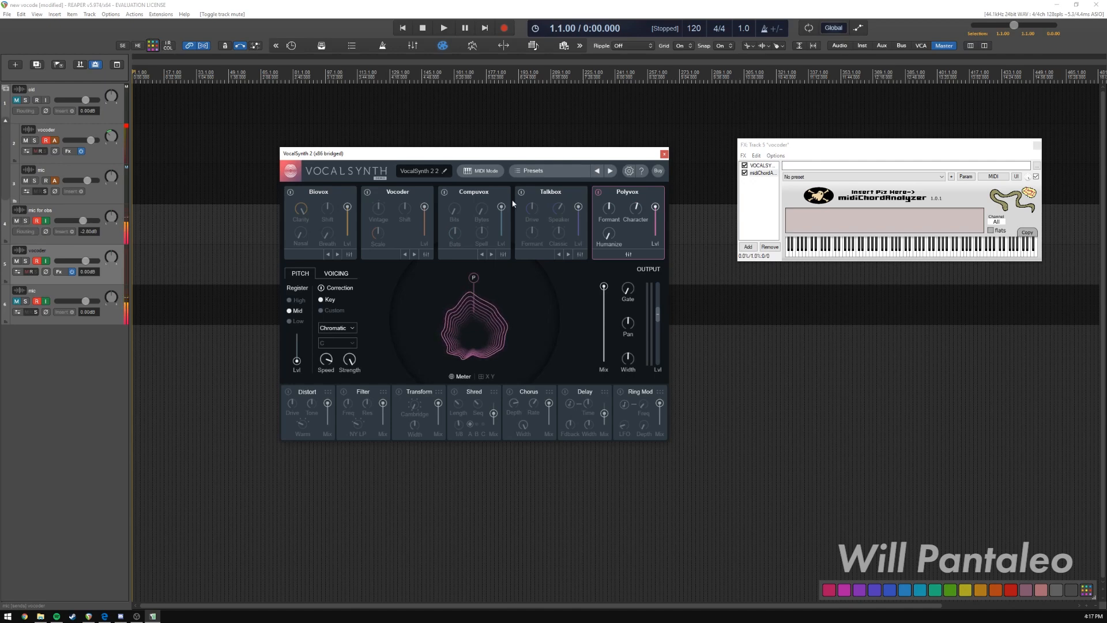
{"action": "left_click_drag", "start_coordinate": [486, 154], "coordinate": [502, 154]}
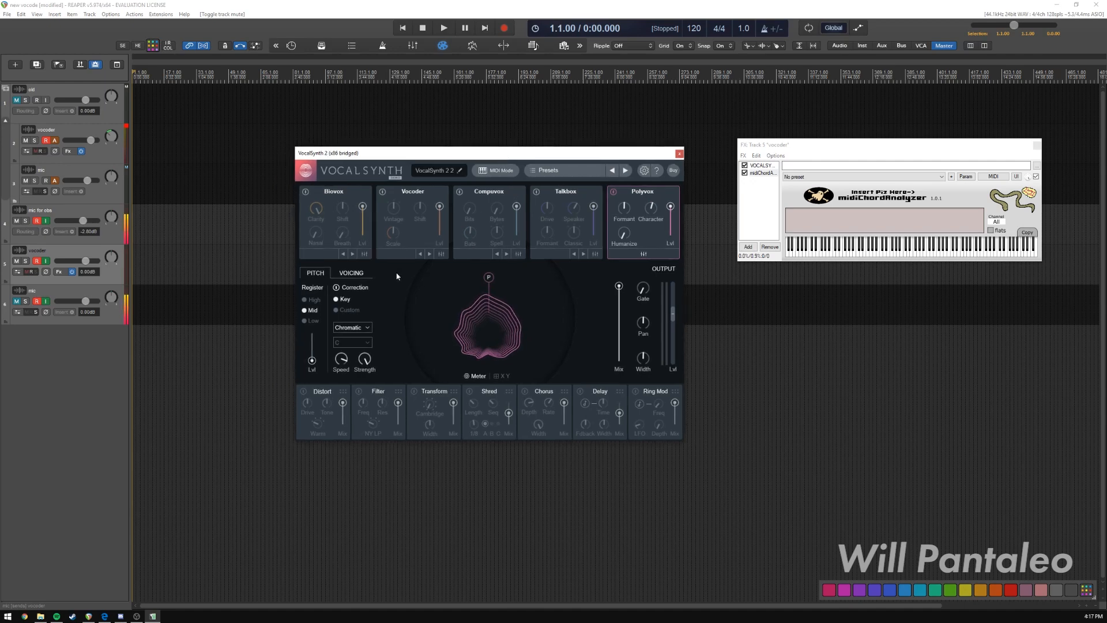
Review the track 6 mic's recording input options without changing them, and toggle that track's mute.
{"action": "right_click", "coordinate": [41, 302]}
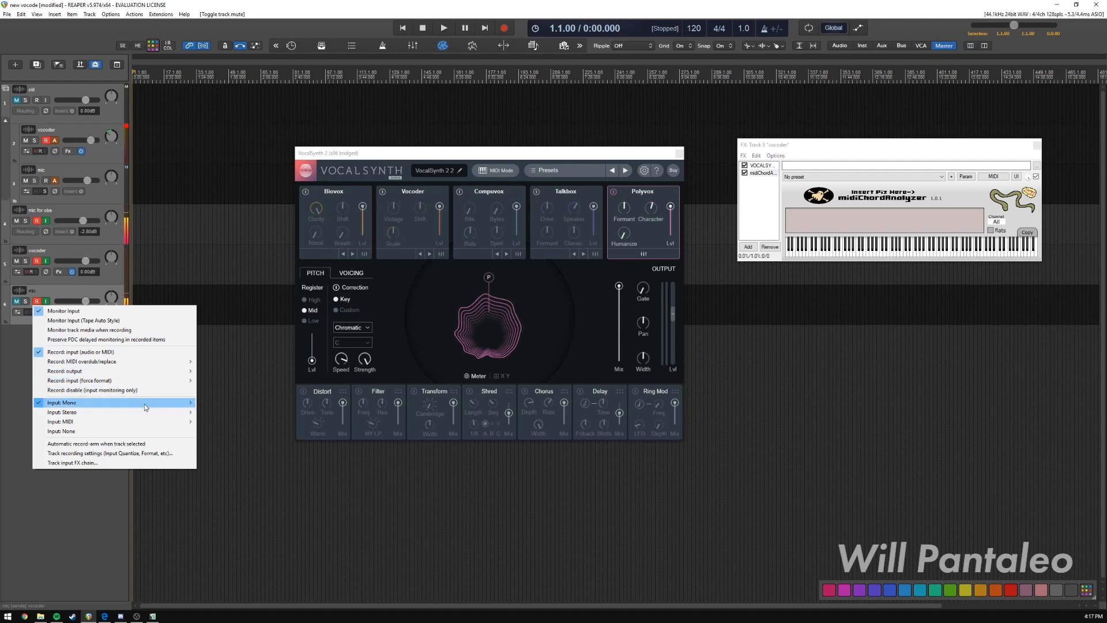
{"action": "left_click", "coordinate": [106, 513]}
{"action": "left_click", "coordinate": [50, 292]}
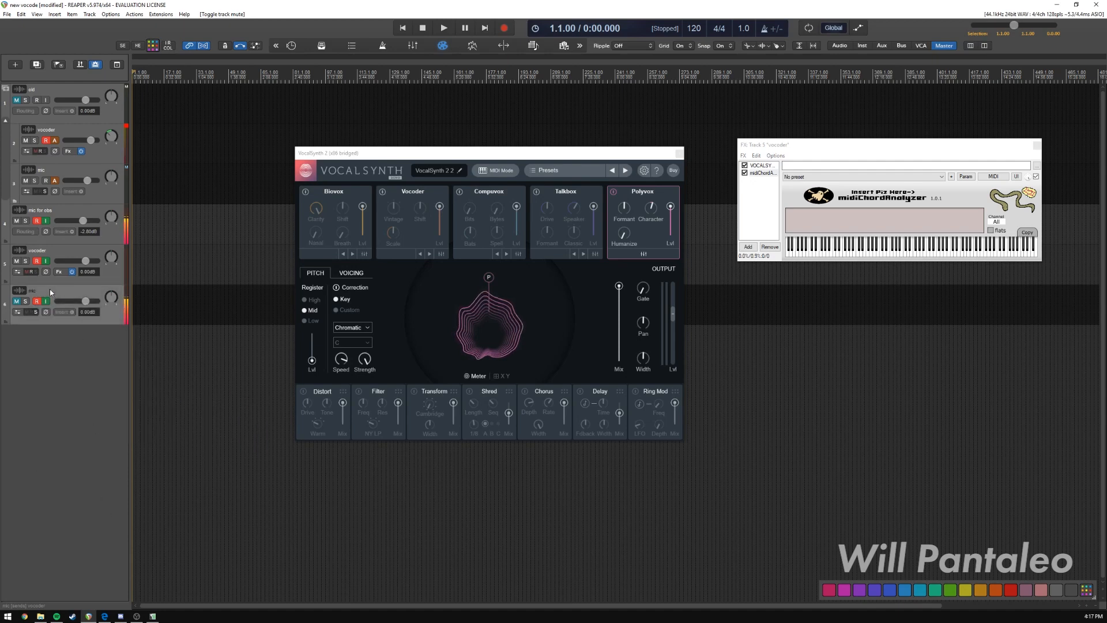
{"action": "left_click", "coordinate": [54, 258]}
{"action": "left_click", "coordinate": [17, 301]}
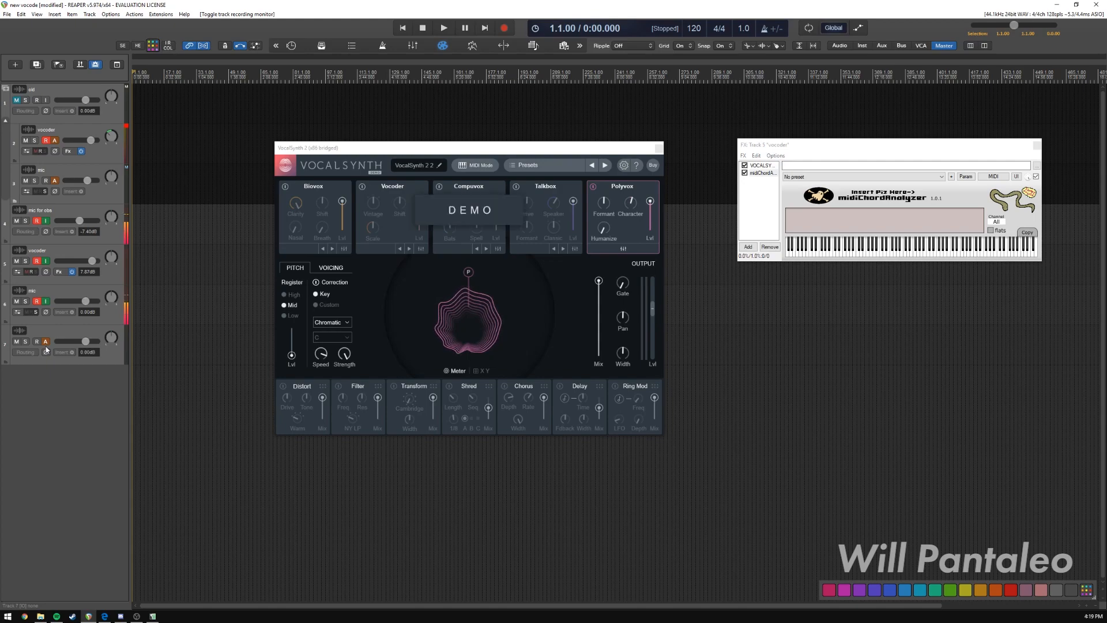
{"action": "scroll", "coordinate": [486, 144], "scroll_direction": "right", "scroll_amount": 5}
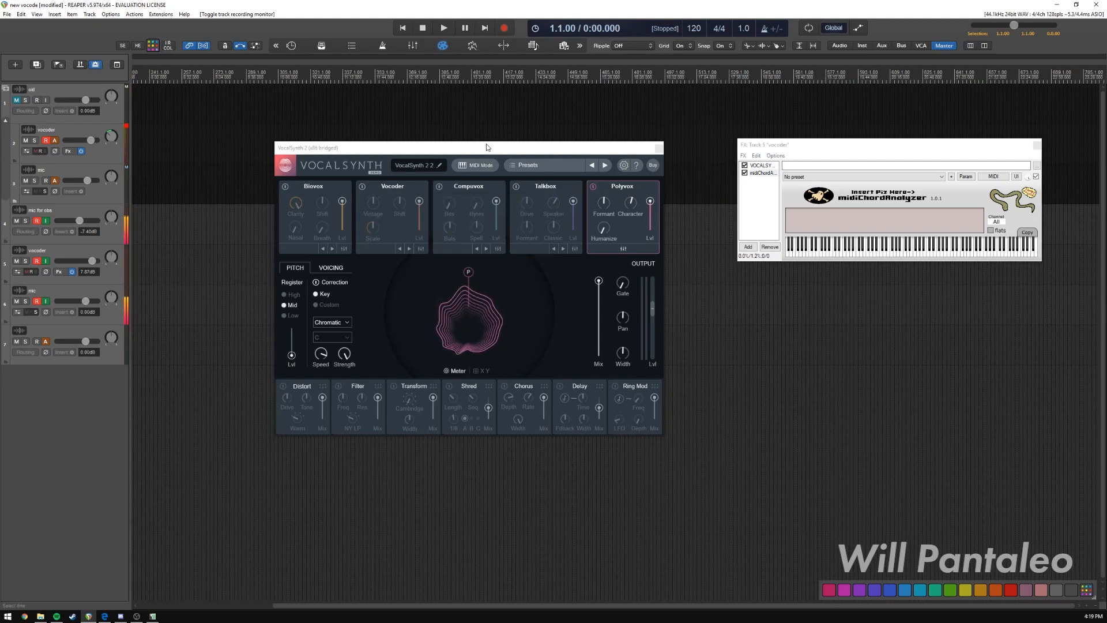
{"action": "left_click", "coordinate": [493, 150]}
{"action": "left_click_drag", "start_coordinate": [494, 151], "coordinate": [472, 153]}
{"action": "left_click", "coordinate": [400, 33]}
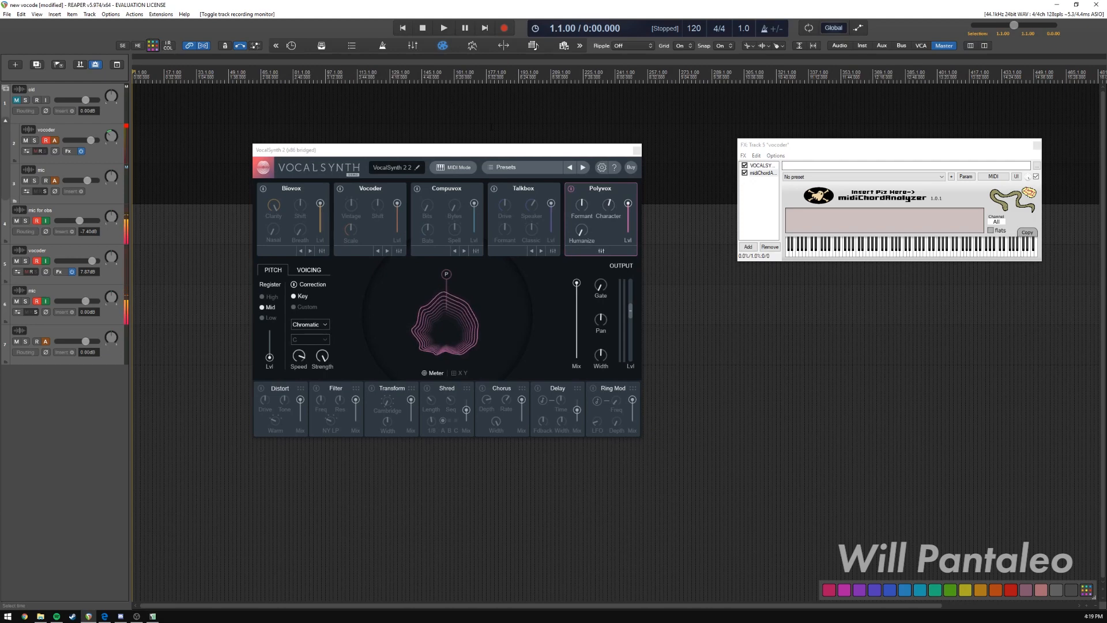
{"action": "left_click_drag", "start_coordinate": [460, 149], "coordinate": [447, 152]}
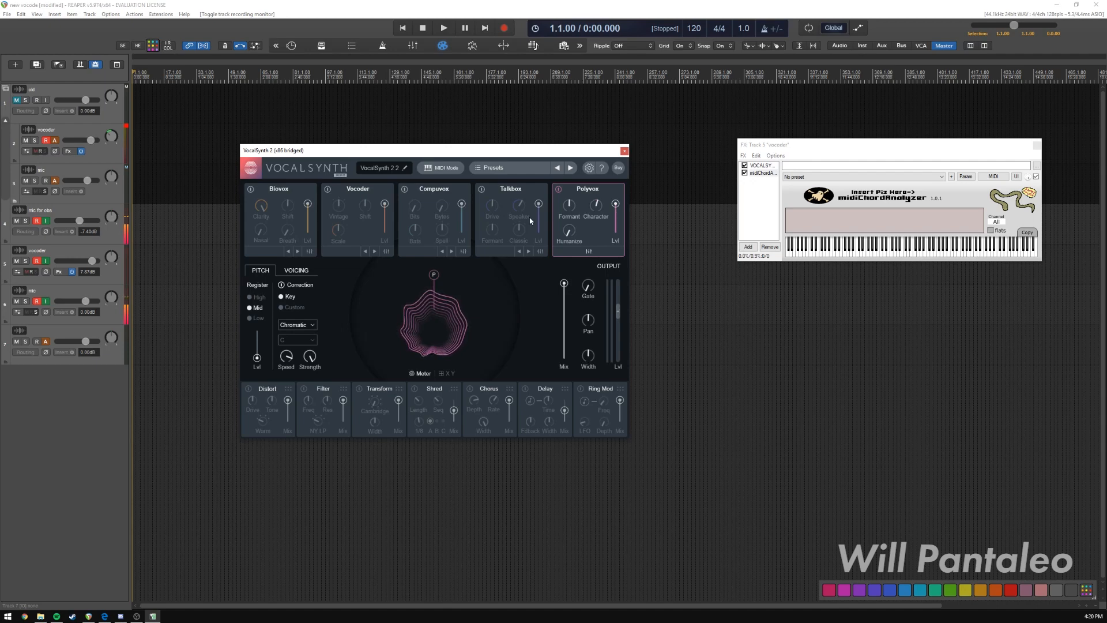
{"action": "left_click_drag", "start_coordinate": [521, 152], "coordinate": [549, 145]}
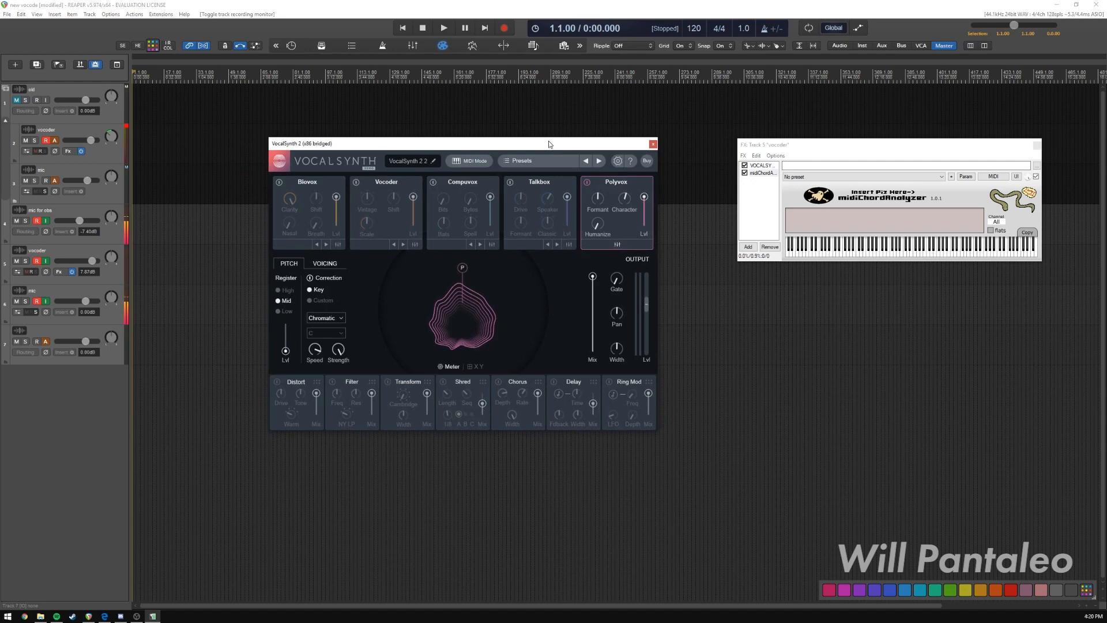